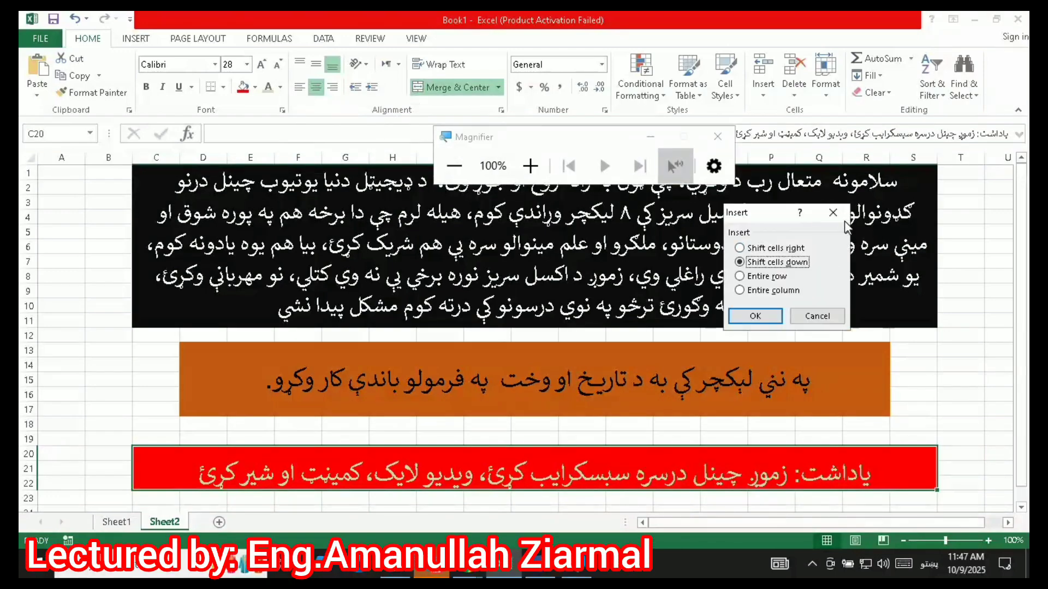
Step: Dismiss the Insert dialog and examine the Date & Time category in the formula function library
{"action": "left_click", "coordinate": [833, 213]}
{"action": "key", "text": "super+plus"}
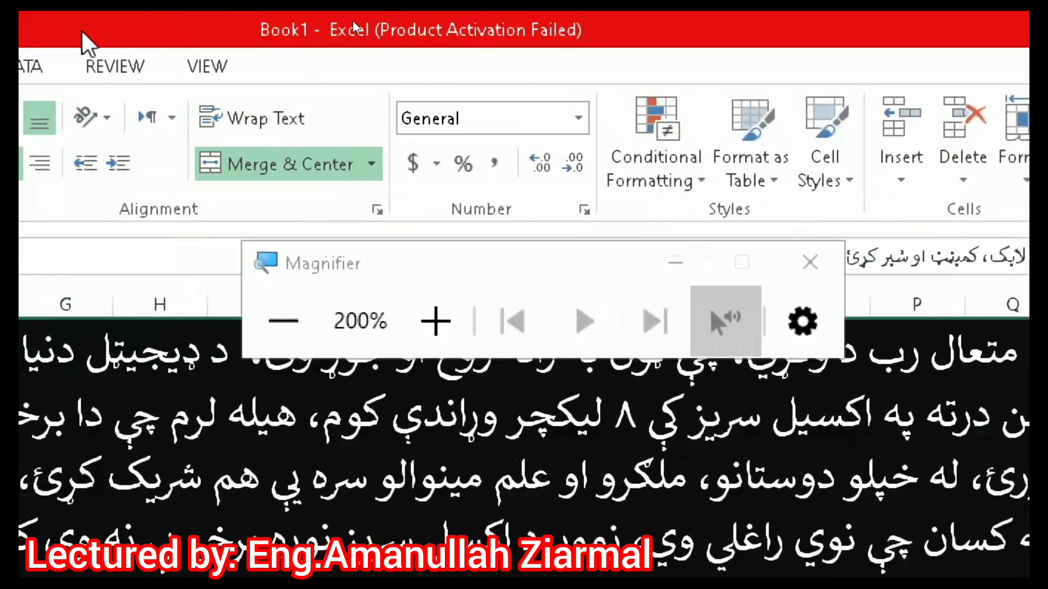
{"action": "left_click", "coordinate": [87, 71]}
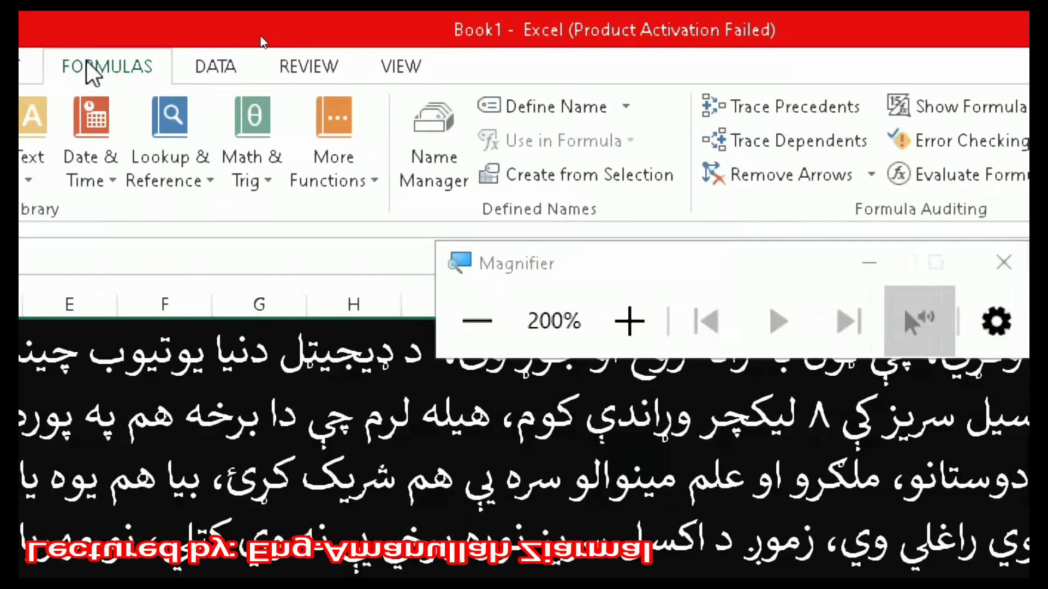
{"action": "left_click", "coordinate": [105, 186]}
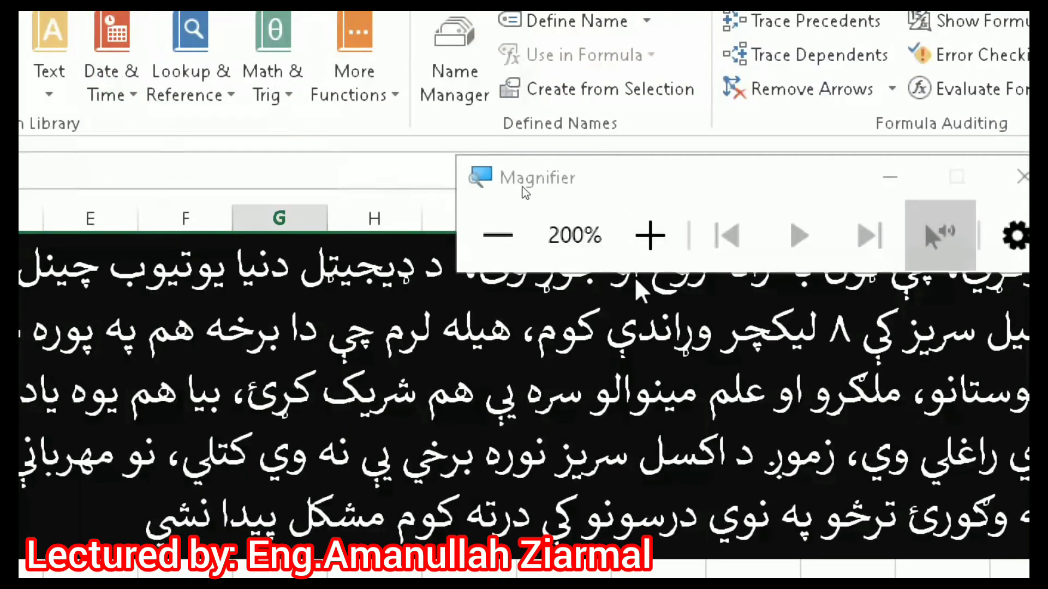
{"action": "left_click", "coordinate": [477, 321]}
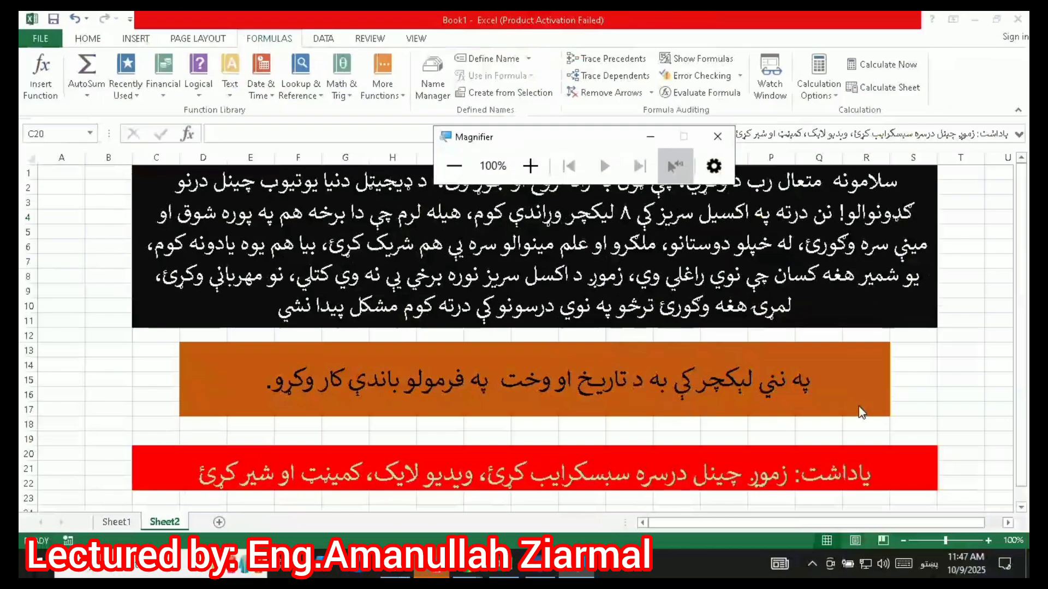
{"action": "left_click", "coordinate": [650, 136]}
{"action": "scroll", "coordinate": [843, 436], "scroll_direction": "down", "scroll_amount": 1}
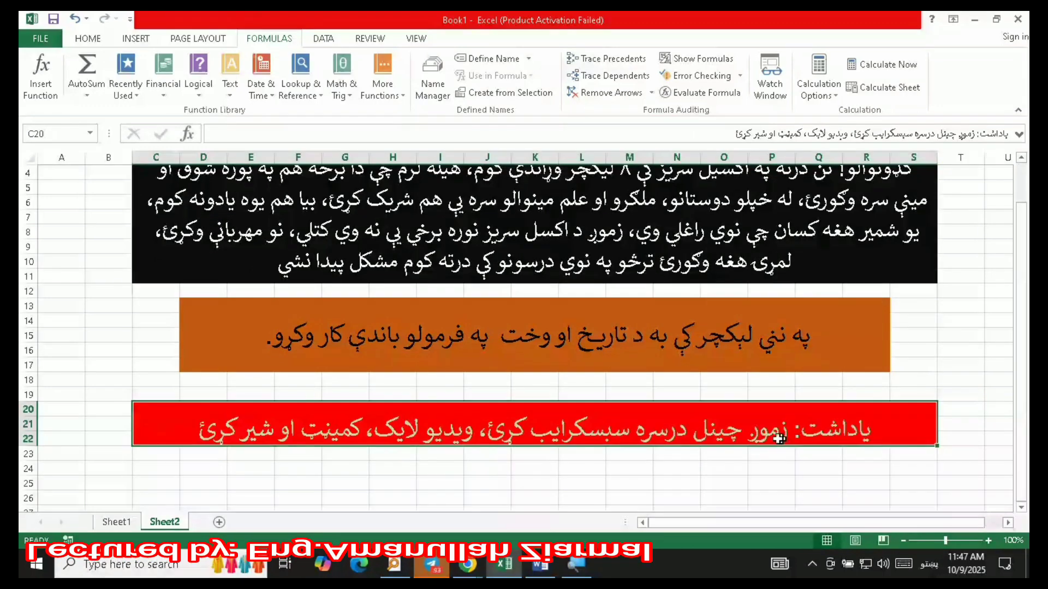
{"action": "left_click", "coordinate": [528, 486]}
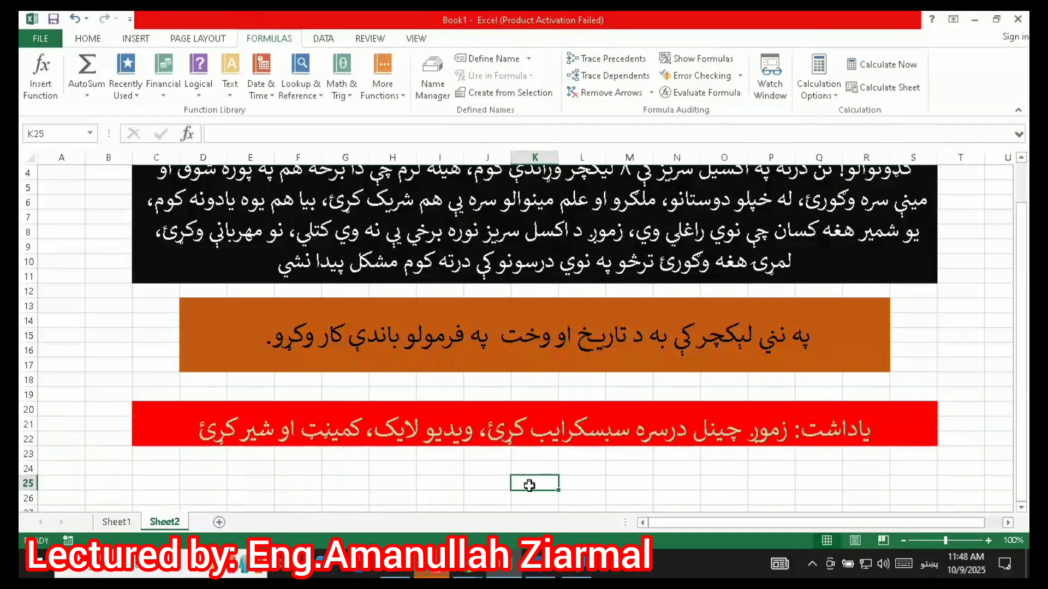
Step: Switch to the Word document Excel_Date_and_Time_Functions.docx and color the header text of the creation functions table red
{"action": "left_click", "coordinate": [534, 569]}
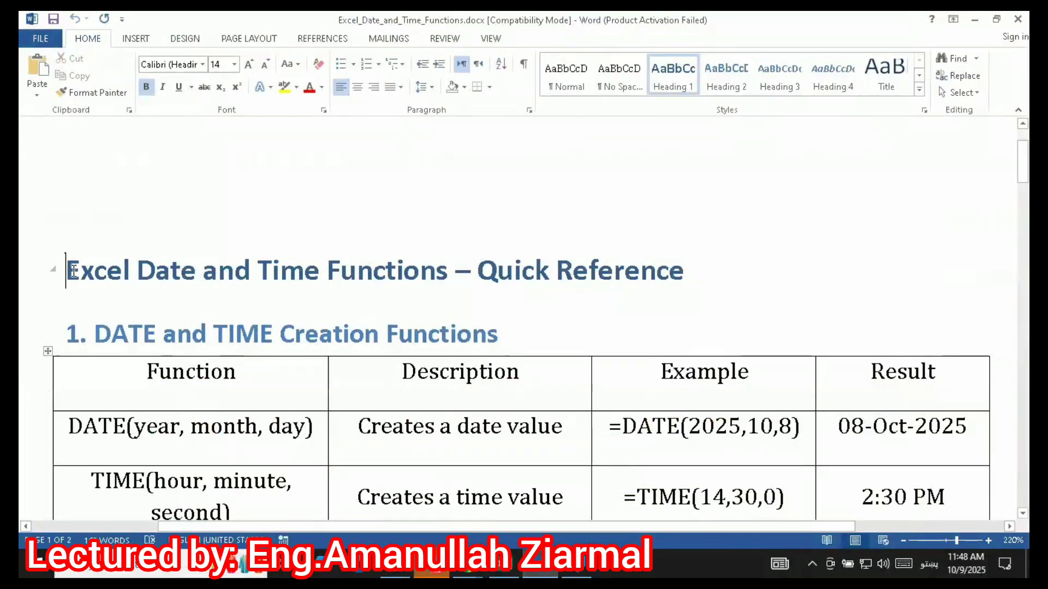
{"action": "left_click_drag", "start_coordinate": [65, 270], "coordinate": [693, 273]}
{"action": "left_click_drag", "start_coordinate": [91, 331], "coordinate": [602, 339]}
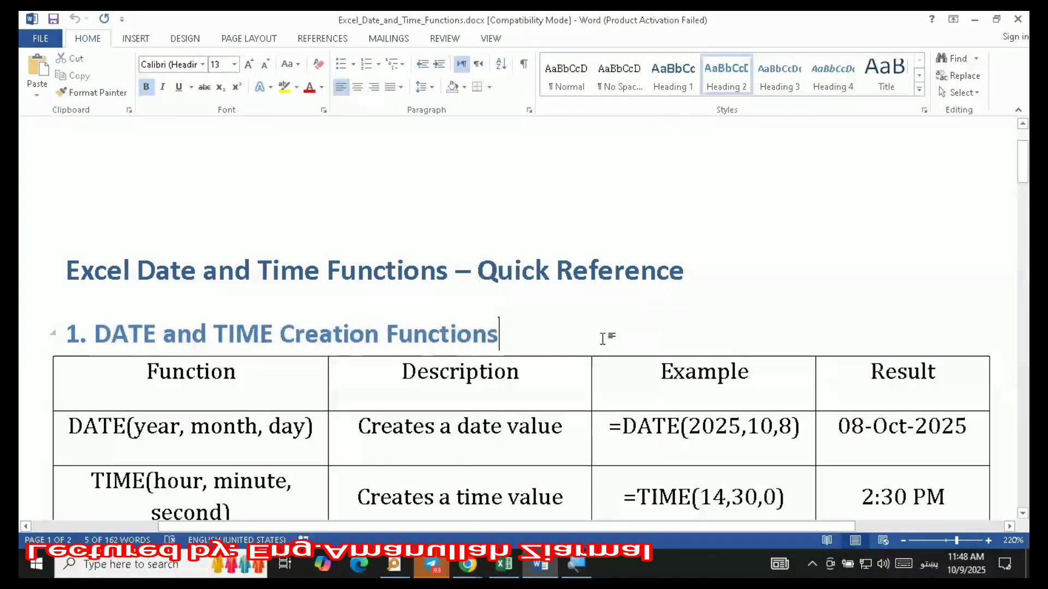
{"action": "left_click_drag", "start_coordinate": [213, 372], "coordinate": [928, 379]}
{"action": "left_click", "coordinate": [310, 88]}
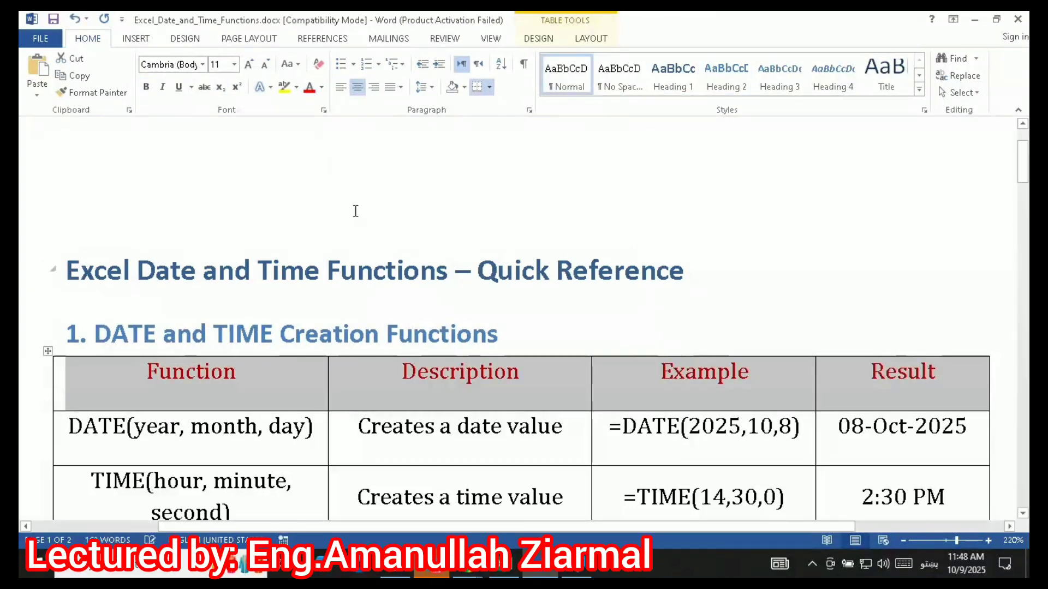
Step: Examine the syntax, description, example and result given for the DATE and TIME functions in the reference table
{"action": "scroll", "coordinate": [419, 420], "scroll_direction": "down", "scroll_amount": 3}
{"action": "double_click", "coordinate": [82, 272]}
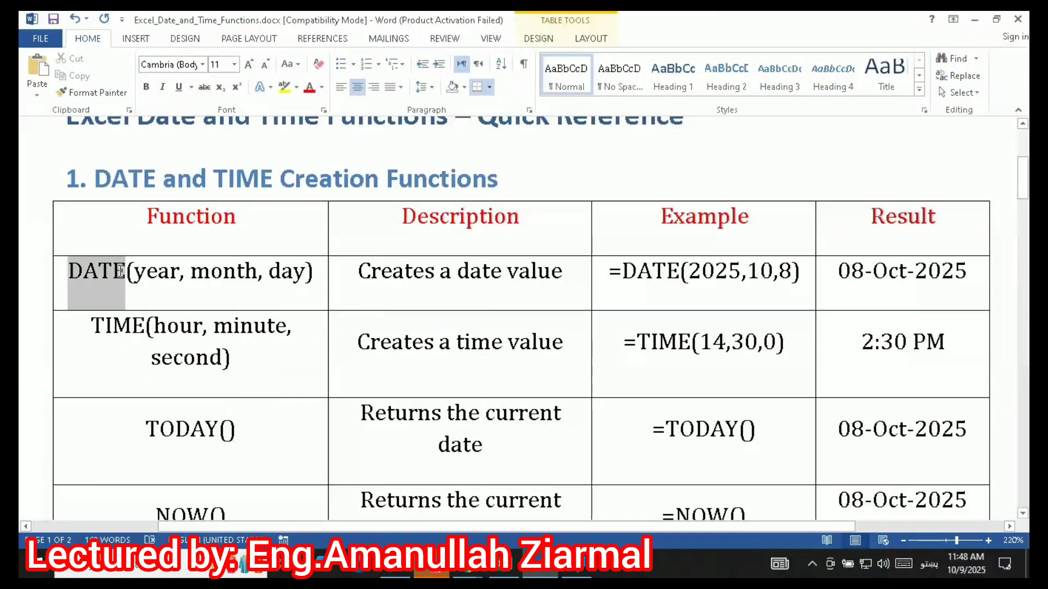
{"action": "left_click_drag", "start_coordinate": [133, 272], "coordinate": [533, 275]}
{"action": "left_click", "coordinate": [615, 283]}
{"action": "left_click_drag", "start_coordinate": [638, 280], "coordinate": [780, 280]}
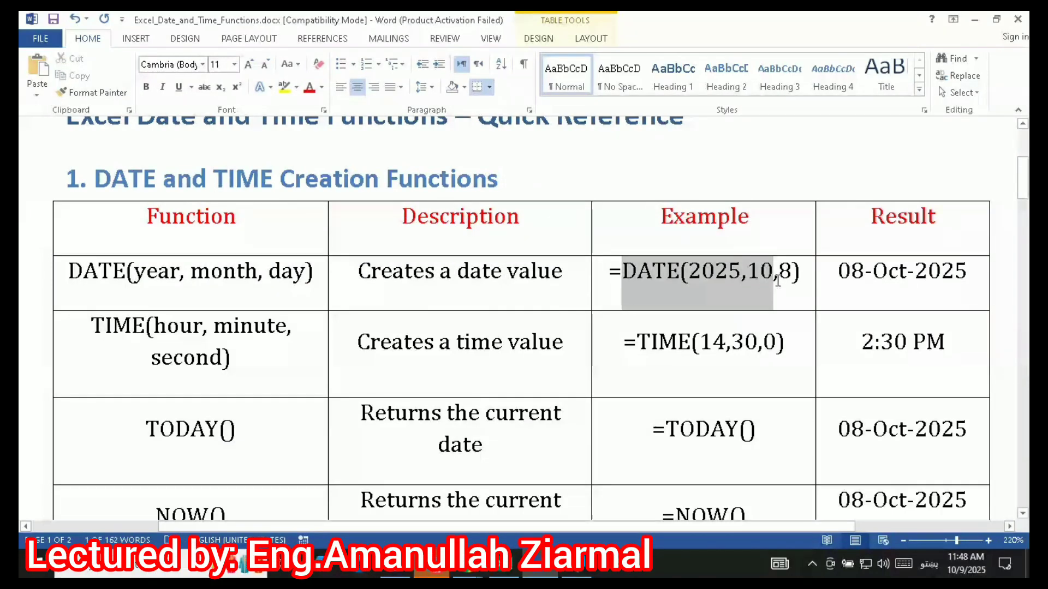
{"action": "left_click", "coordinate": [872, 271]}
{"action": "left_click_drag", "start_coordinate": [125, 327], "coordinate": [270, 326]}
{"action": "left_click", "coordinate": [425, 365]}
{"action": "left_click_drag", "start_coordinate": [425, 365], "coordinate": [580, 350]}
{"action": "left_click_drag", "start_coordinate": [650, 356], "coordinate": [680, 359]}
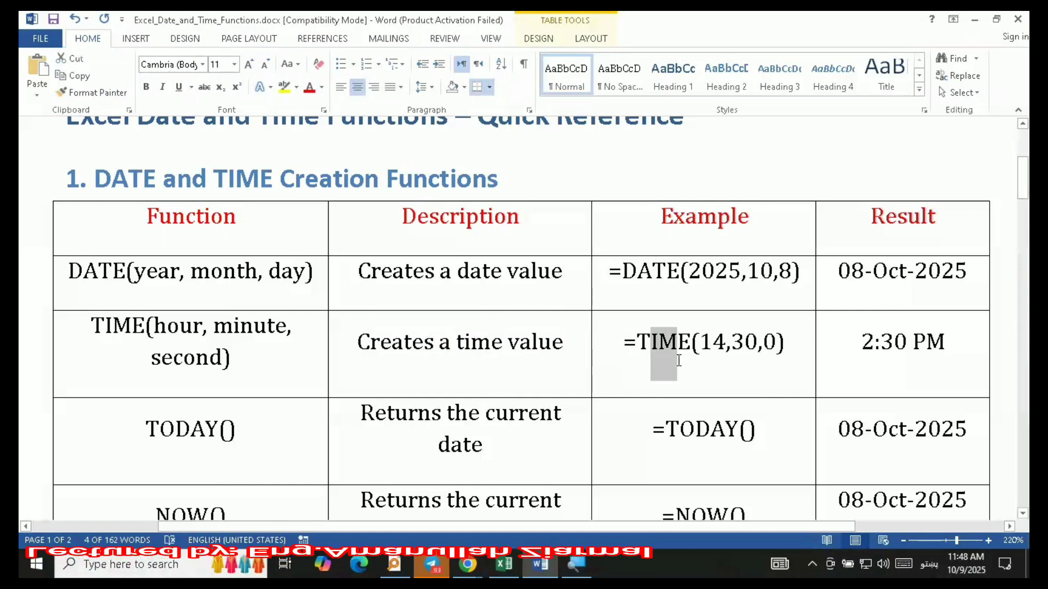
{"action": "left_click", "coordinate": [926, 349]}
Step: Examine the descriptions, examples and results given for the TODAY and NOW functions in the reference table
{"action": "scroll", "coordinate": [122, 286], "scroll_direction": "down", "scroll_amount": 2}
{"action": "left_click_drag", "start_coordinate": [122, 286], "coordinate": [216, 278]}
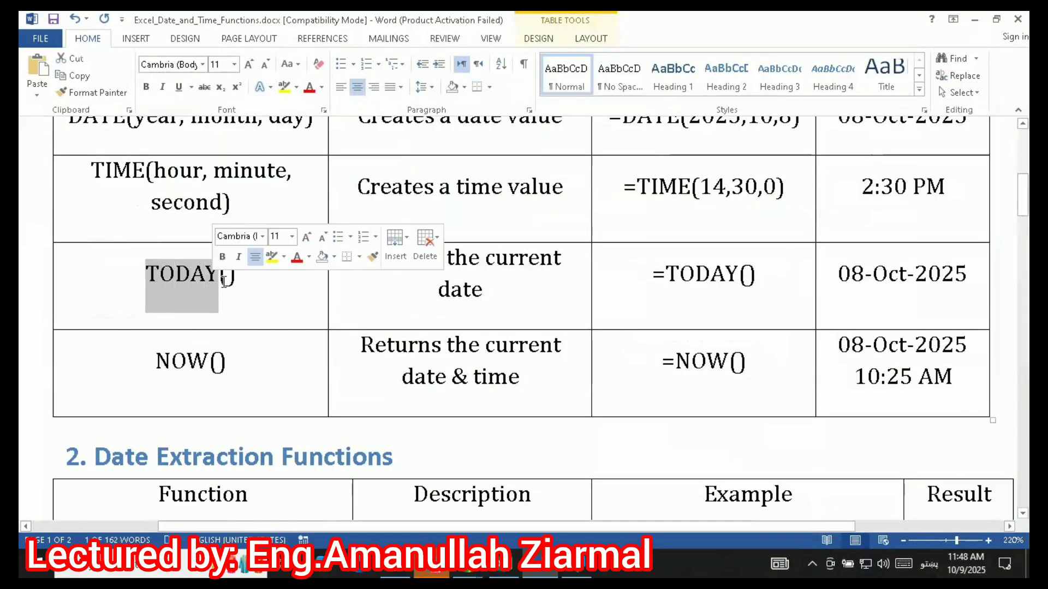
{"action": "left_click_drag", "start_coordinate": [358, 258], "coordinate": [756, 280]}
{"action": "left_click", "coordinate": [848, 276]}
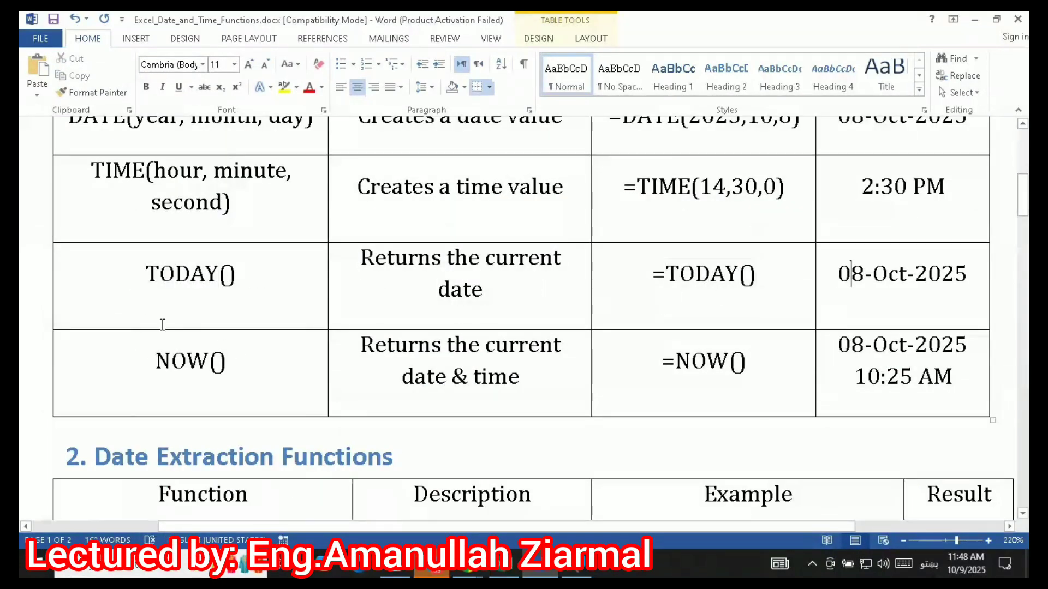
{"action": "left_click_drag", "start_coordinate": [156, 361], "coordinate": [241, 369]}
{"action": "left_click", "coordinate": [427, 354]}
{"action": "left_click_drag", "start_coordinate": [428, 354], "coordinate": [516, 382]}
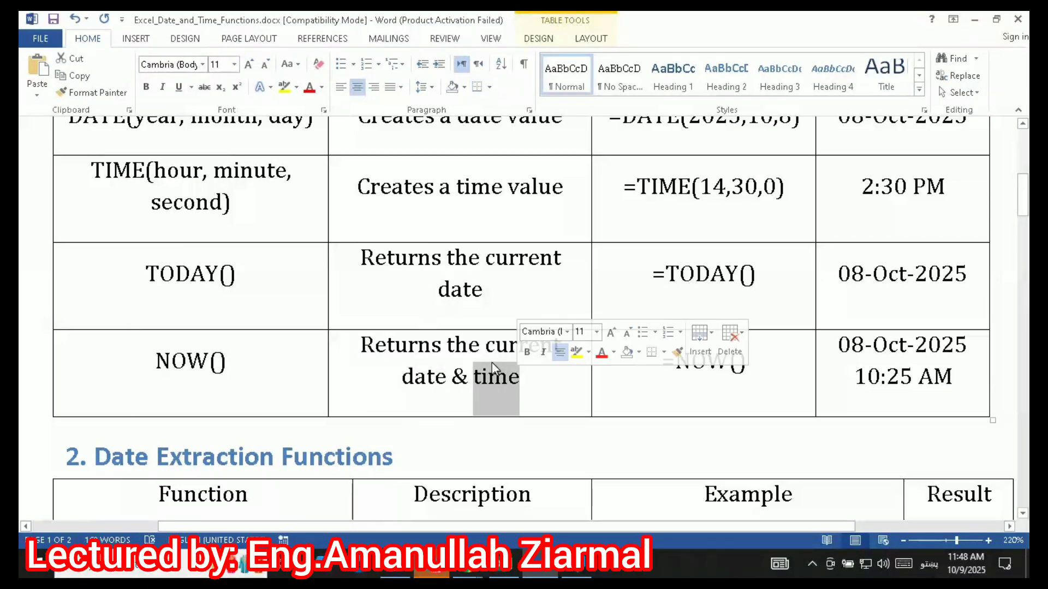
{"action": "left_click", "coordinate": [709, 369]}
{"action": "left_click_drag", "start_coordinate": [834, 349], "coordinate": [968, 349]}
{"action": "left_click_drag", "start_coordinate": [855, 379], "coordinate": [953, 380]}
{"action": "left_click_drag", "start_coordinate": [837, 282], "coordinate": [967, 282]}
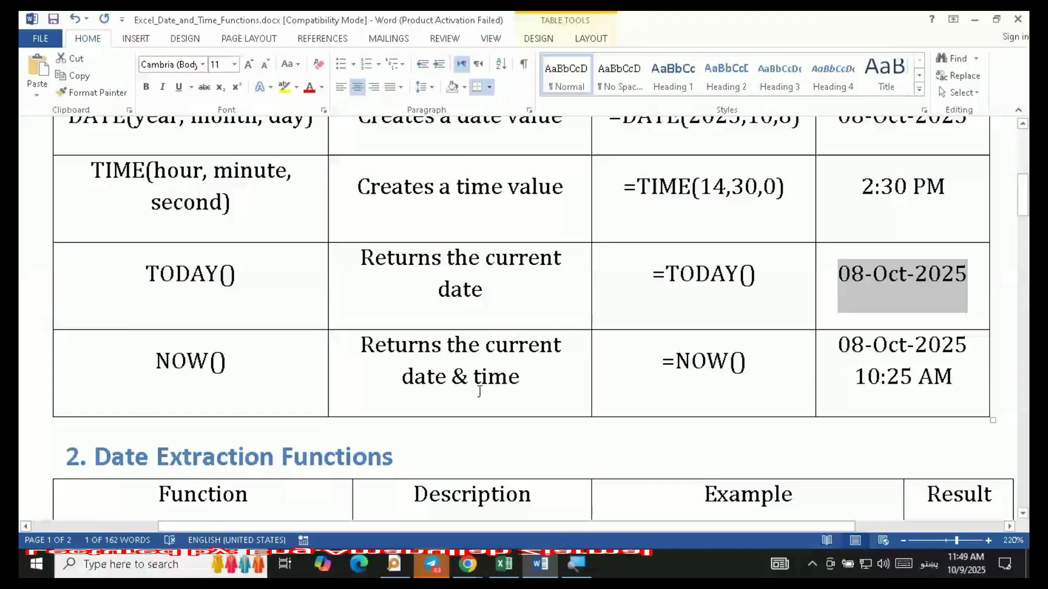
{"action": "left_click", "coordinate": [468, 565]}
{"action": "left_click", "coordinate": [431, 486]}
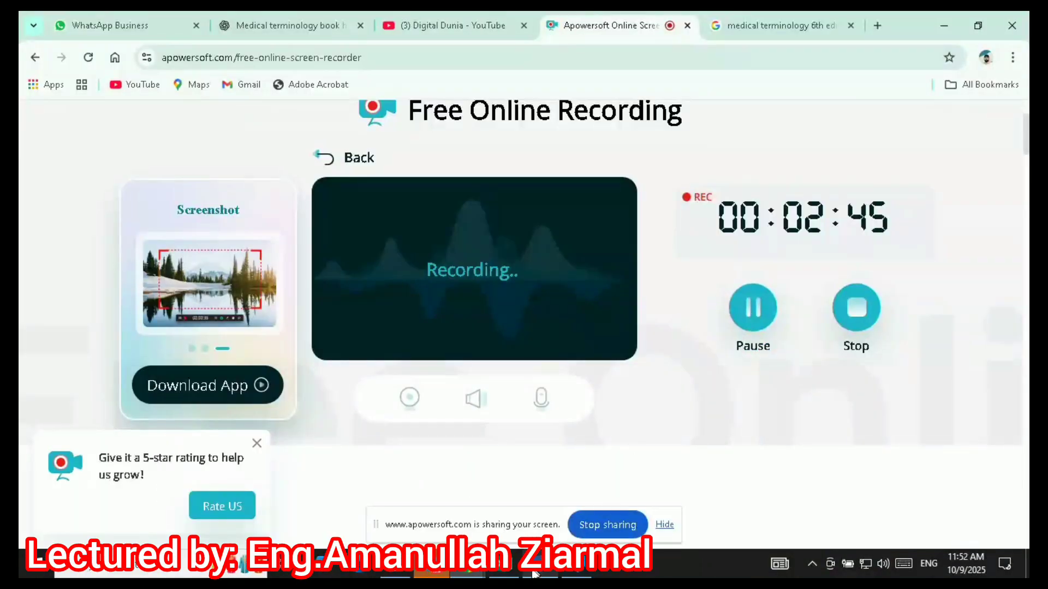
{"action": "left_click", "coordinate": [504, 568]}
{"action": "left_click", "coordinate": [539, 567]}
Step: Switch to the Excel workbook Book1 and add a new worksheet after Sheet2
{"action": "left_click", "coordinate": [505, 567]}
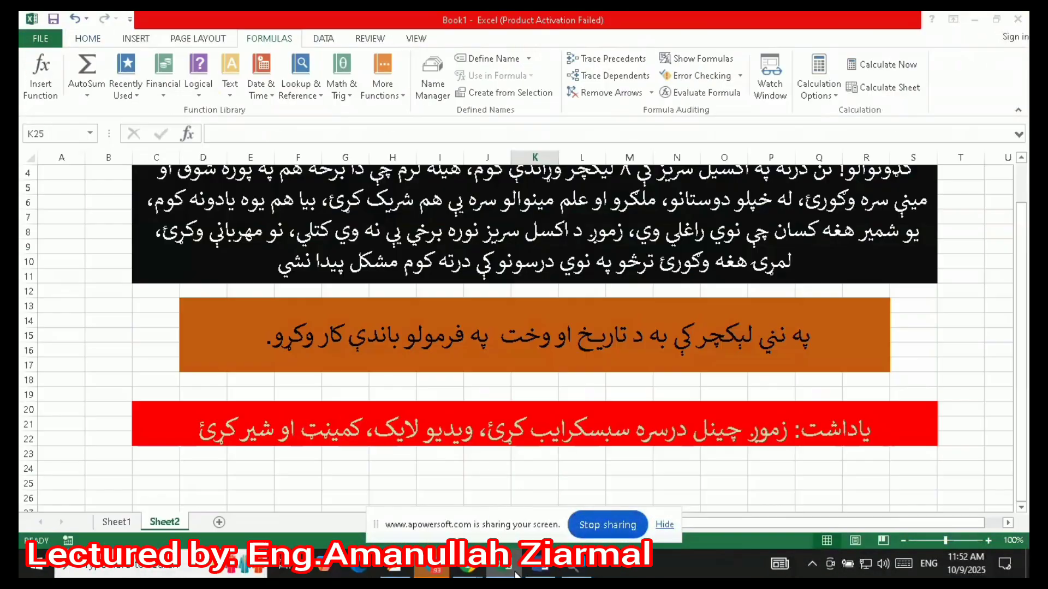
{"action": "scroll", "coordinate": [453, 410], "scroll_direction": "down", "scroll_amount": 3}
{"action": "scroll", "coordinate": [454, 410], "scroll_direction": "down", "scroll_amount": 2}
{"action": "left_click", "coordinate": [264, 307]}
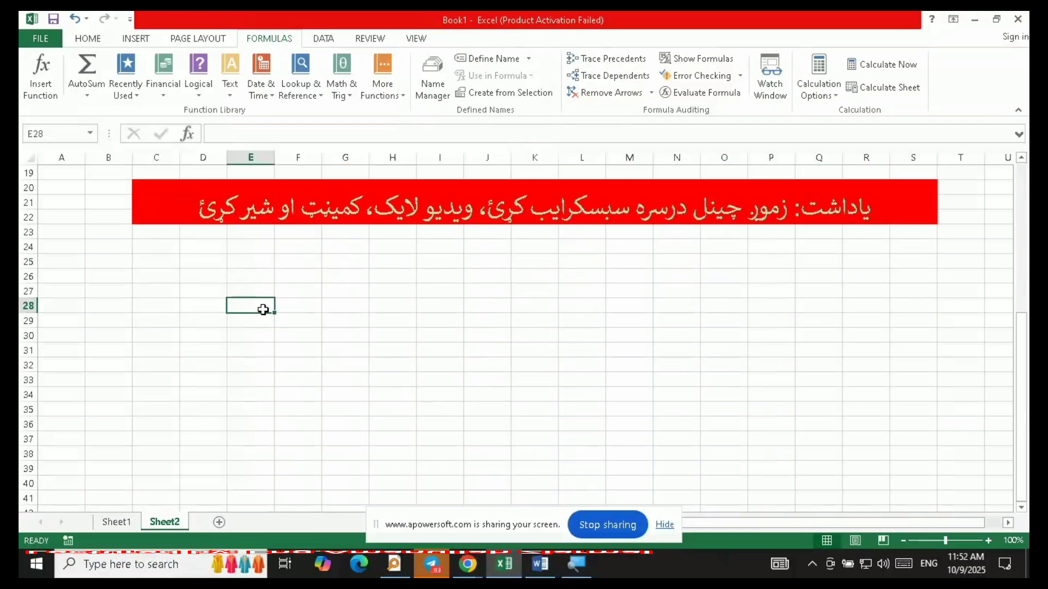
{"action": "left_click", "coordinate": [250, 350]}
{"action": "left_click", "coordinate": [215, 307]}
{"action": "left_click", "coordinate": [250, 306]}
{"action": "left_click", "coordinate": [989, 541]}
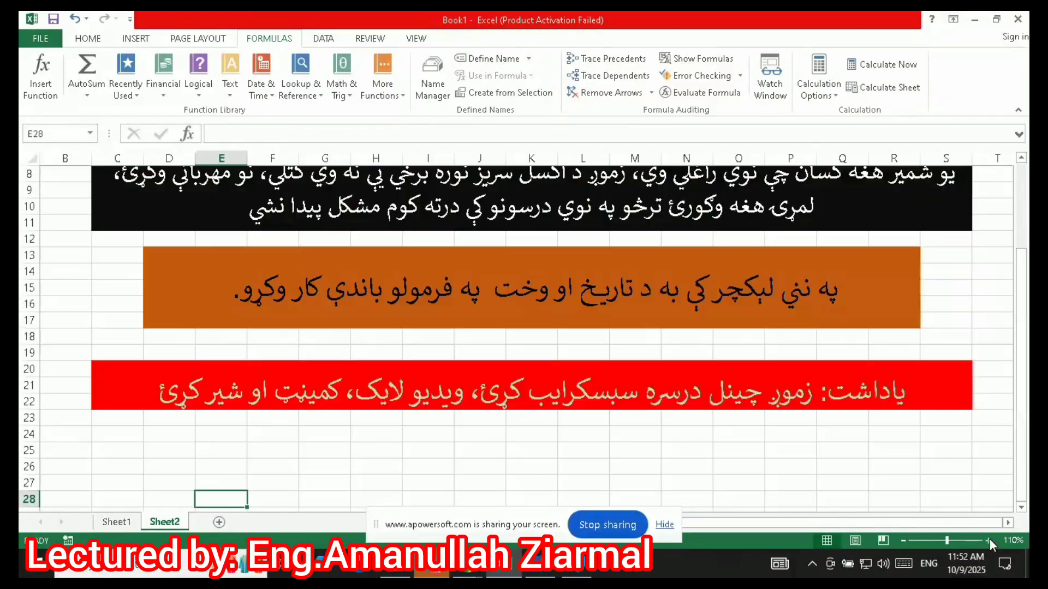
{"action": "left_click", "coordinate": [219, 522]}
Step: Enter the header "Date" in cell A1 and the formula =DATE(2025,2,3) in A2 of the new sheet
{"action": "left_click", "coordinate": [988, 540]}
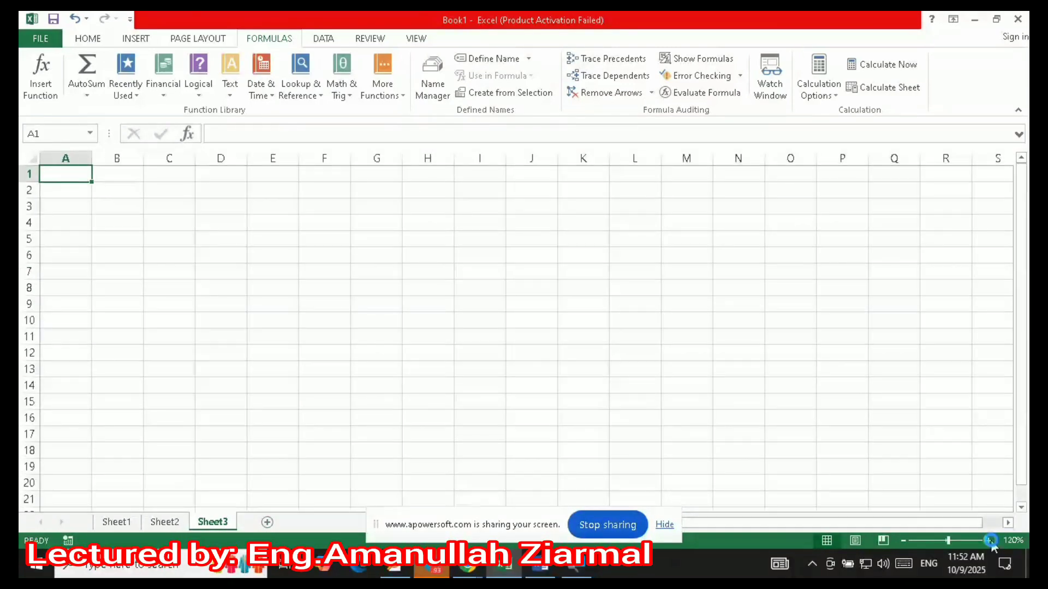
{"action": "left_click", "coordinate": [988, 541]}
{"action": "left_click", "coordinate": [988, 541]}
{"action": "left_click", "coordinate": [989, 540]}
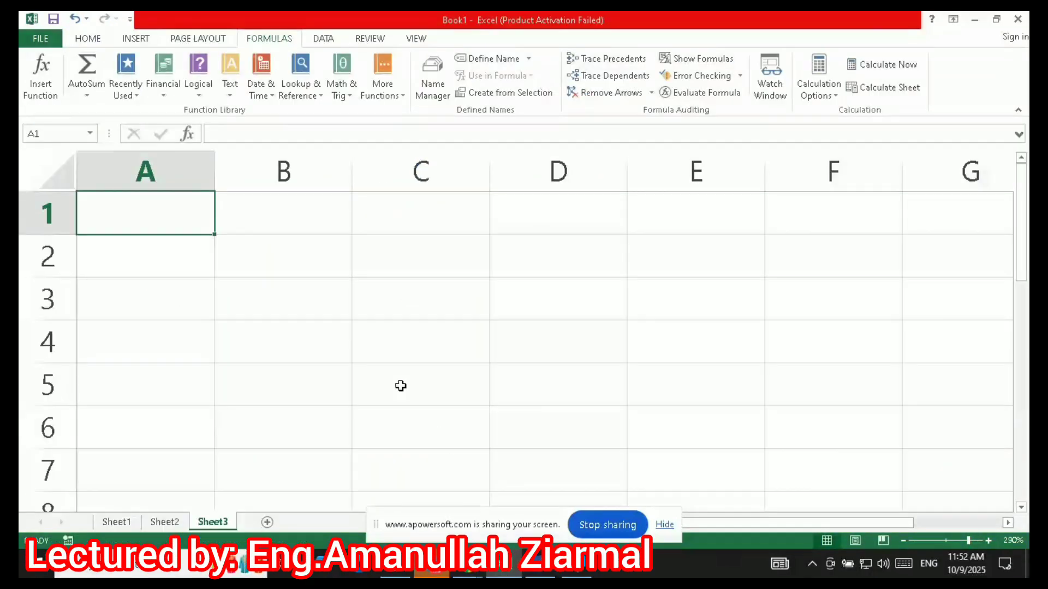
{"action": "type", "text": "Date"}
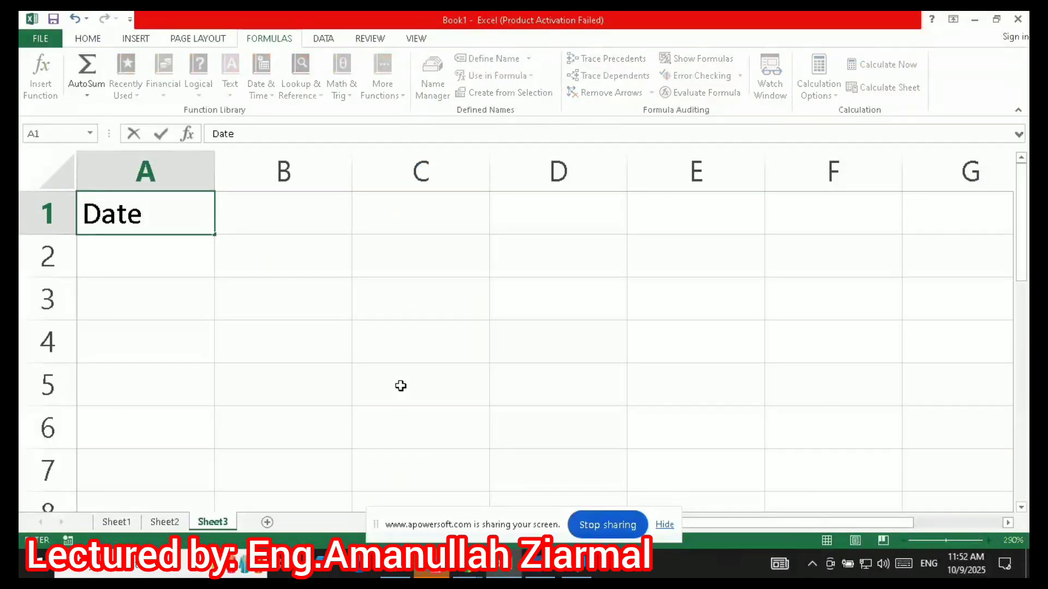
{"action": "key", "text": "Return"}
{"action": "type", "text": "=dat"}
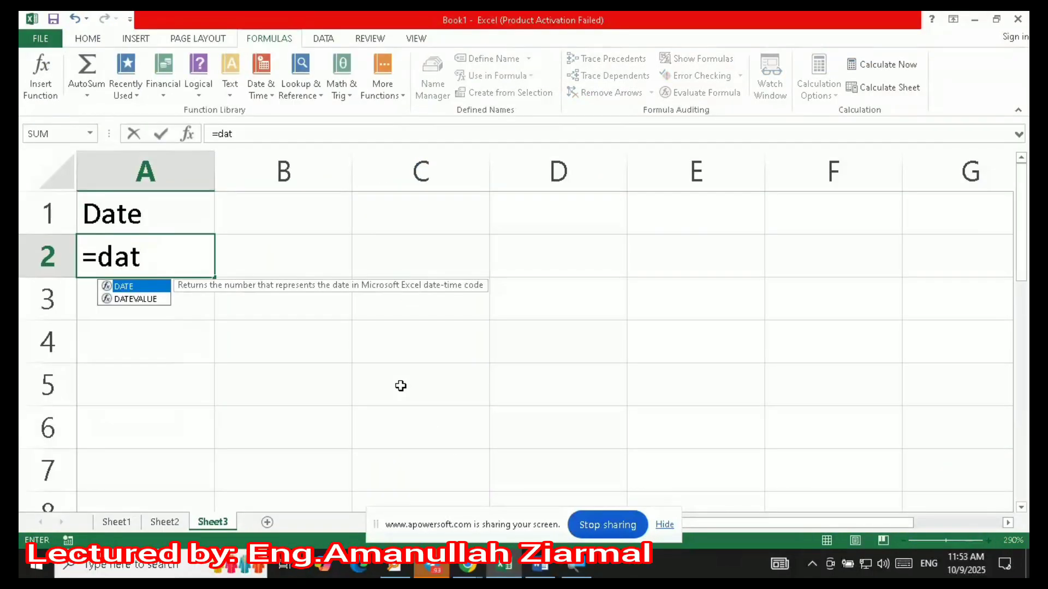
{"action": "key", "text": "Tab"}
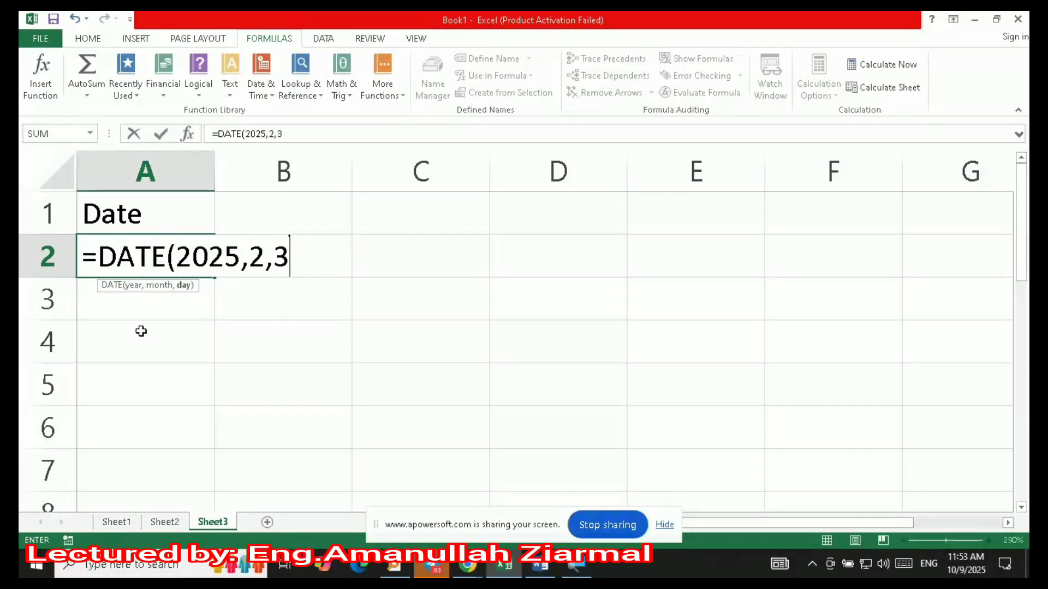
{"action": "key", "text": "Return"}
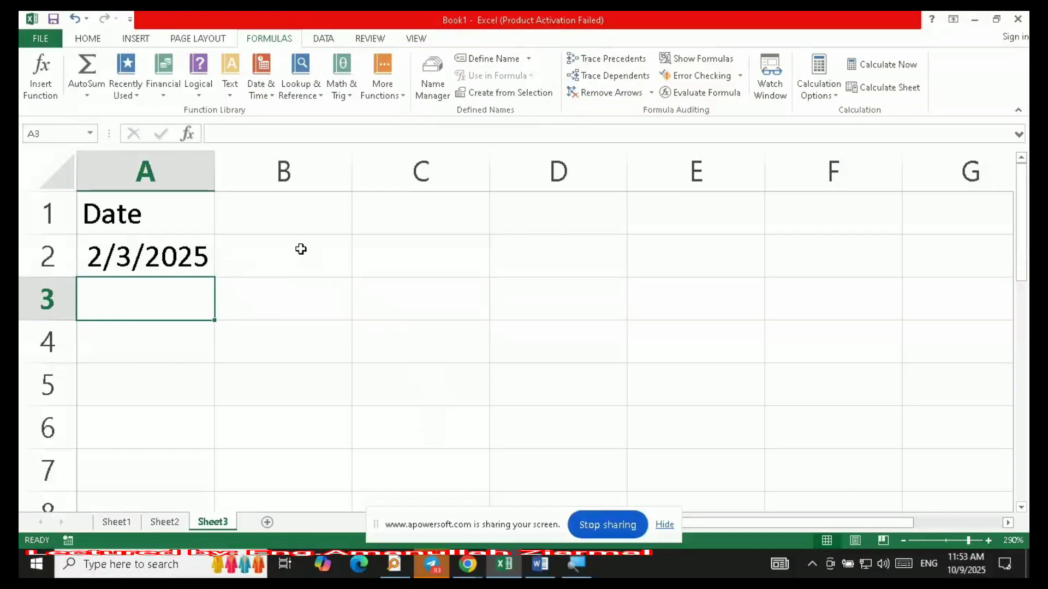
Step: Enter the header "time" in cell B1 and a TIME formula in B2 with hour 2 and minute 3
{"action": "left_click", "coordinate": [280, 216]}
{"action": "type", "text": "time"}
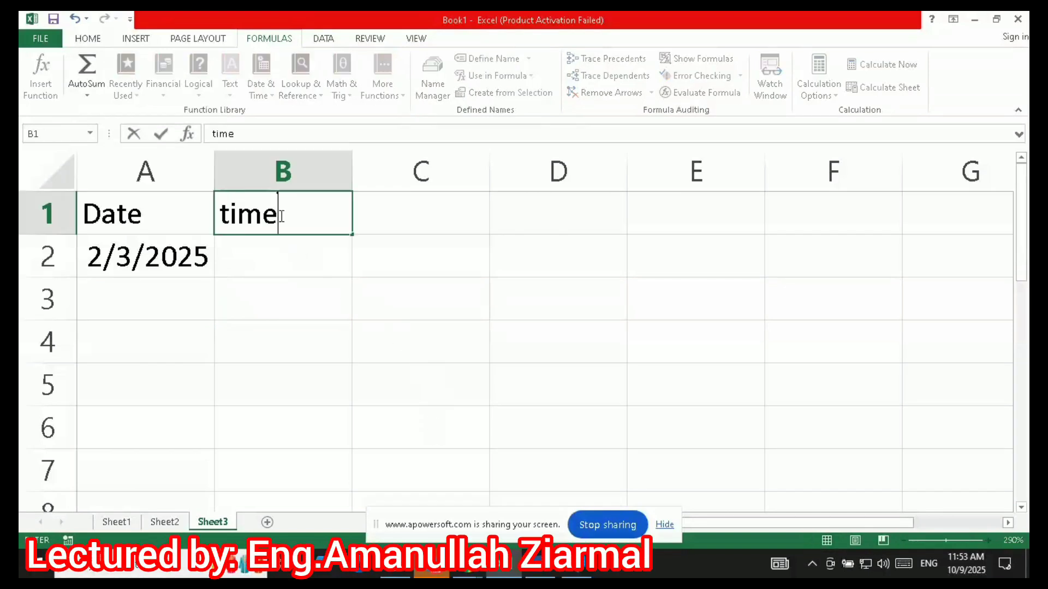
{"action": "left_click", "coordinate": [280, 257]}
{"action": "type", "text": "=time"}
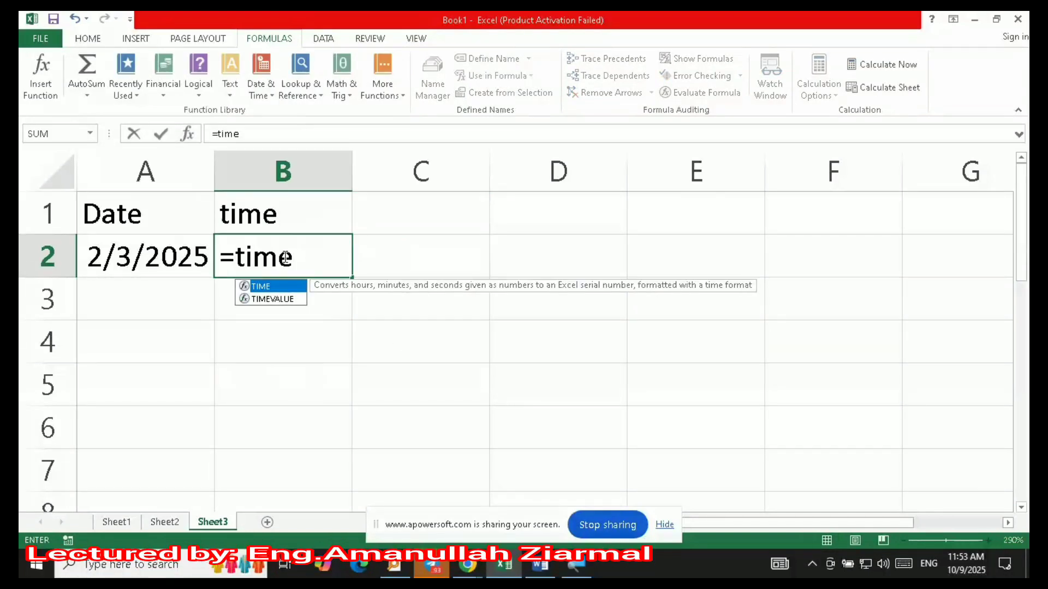
{"action": "key", "text": "Tab"}
{"action": "type", "text": "2,"}
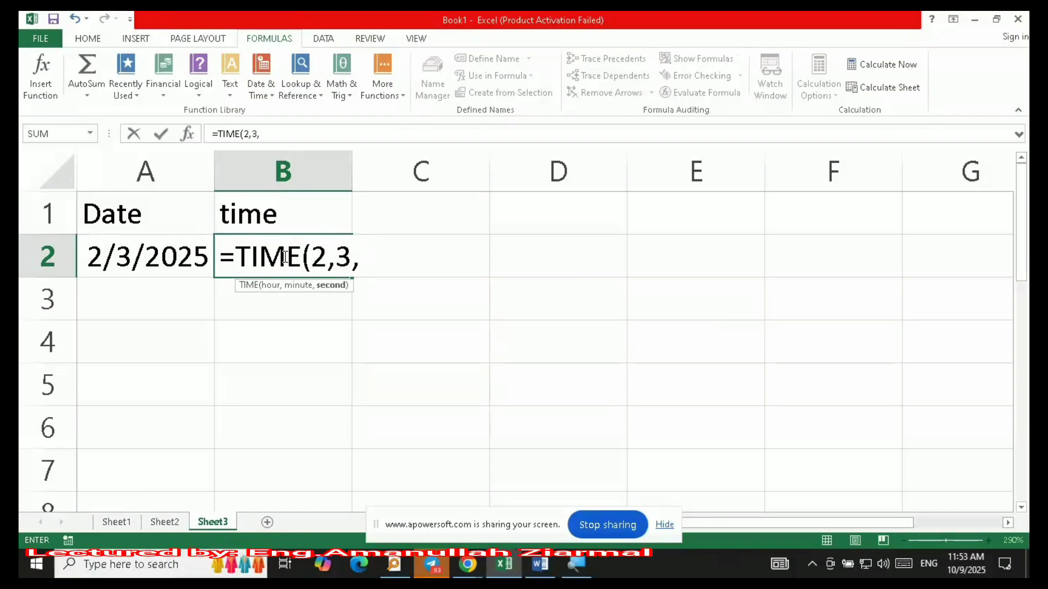
{"action": "key", "text": "Return"}
Step: Switch to the Word reference document and check the TODAY and NOW rows of the creation functions table
{"action": "left_click", "coordinate": [276, 214]}
{"action": "key", "text": "alt+Tab"}
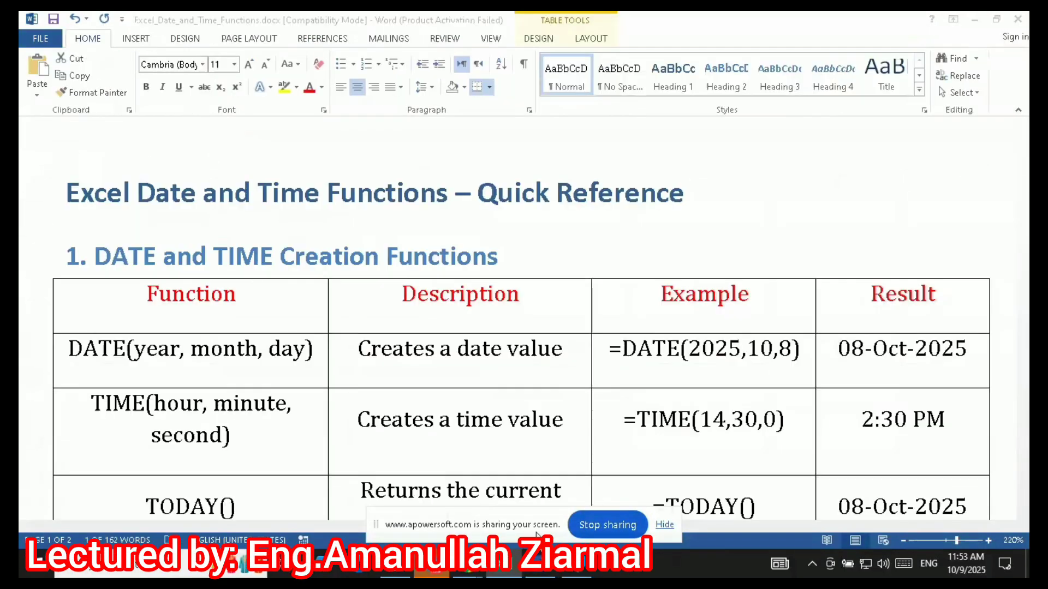
{"action": "scroll", "coordinate": [167, 427], "scroll_direction": "down", "scroll_amount": 5}
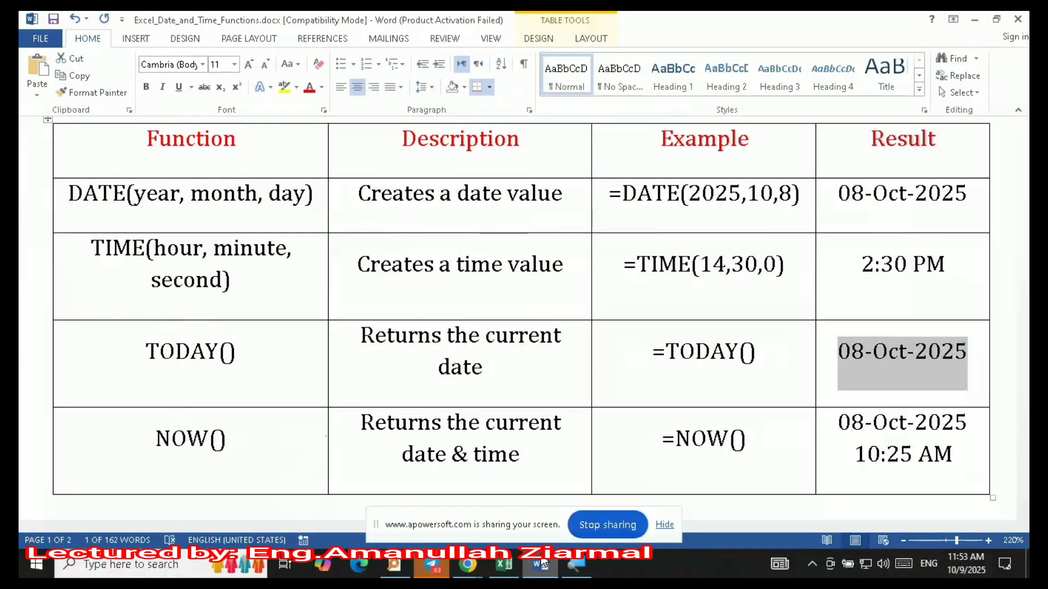
Step: Switch back to Excel and enter the header "today date" in C1 and the formula =TODAY() in C2
{"action": "key", "text": "alt+Tab"}
{"action": "left_click", "coordinate": [410, 216]}
{"action": "type", "text": "today"}
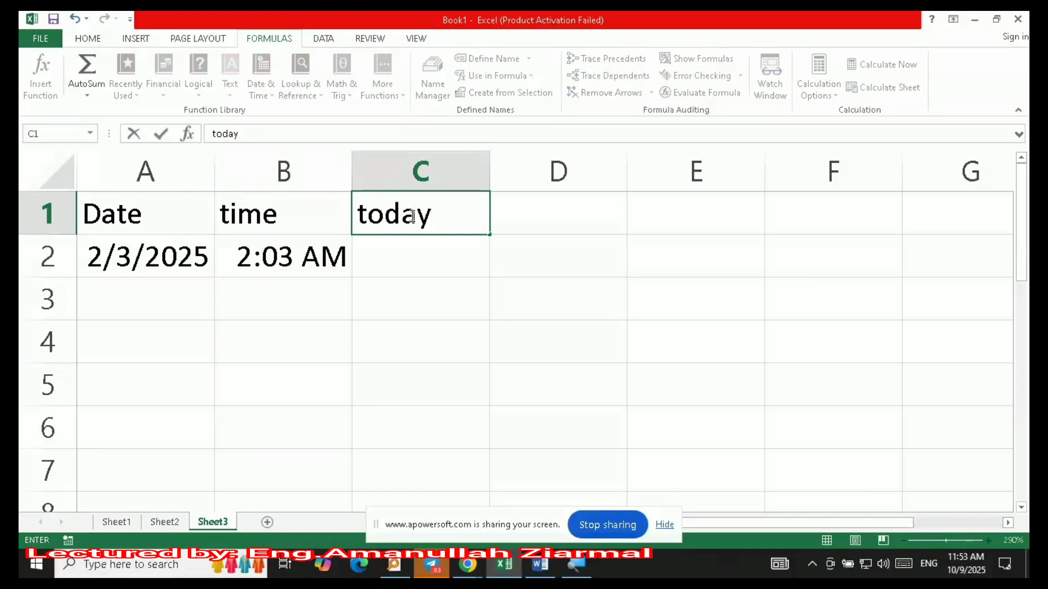
{"action": "type", "text": " date"}
{"action": "key", "text": "Return"}
{"action": "type", "text": "=to"}
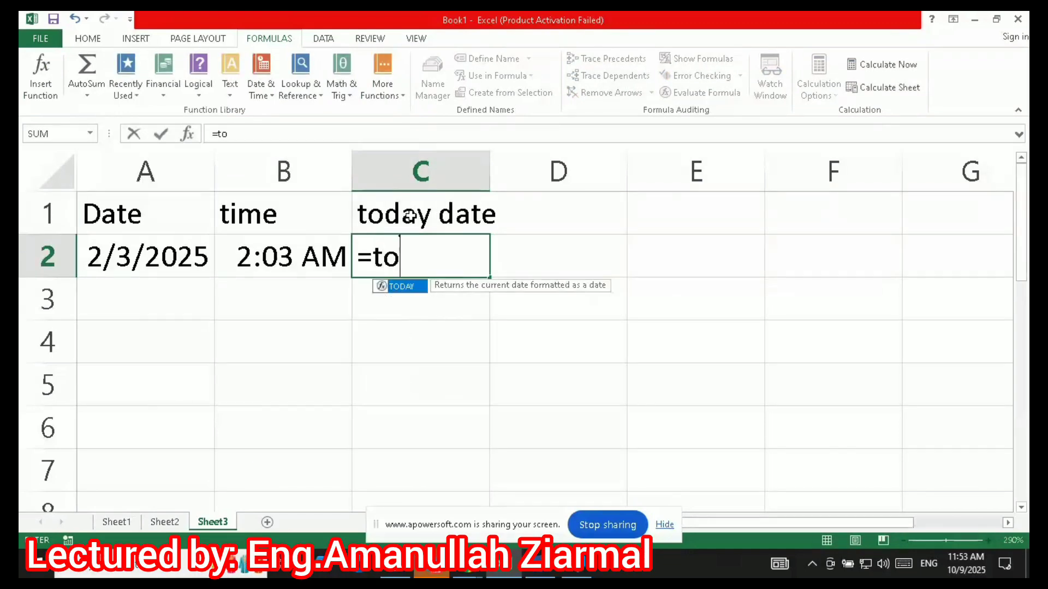
{"action": "key", "text": "Tab"}
{"action": "type", "text": ")"}
{"action": "key", "text": "Return"}
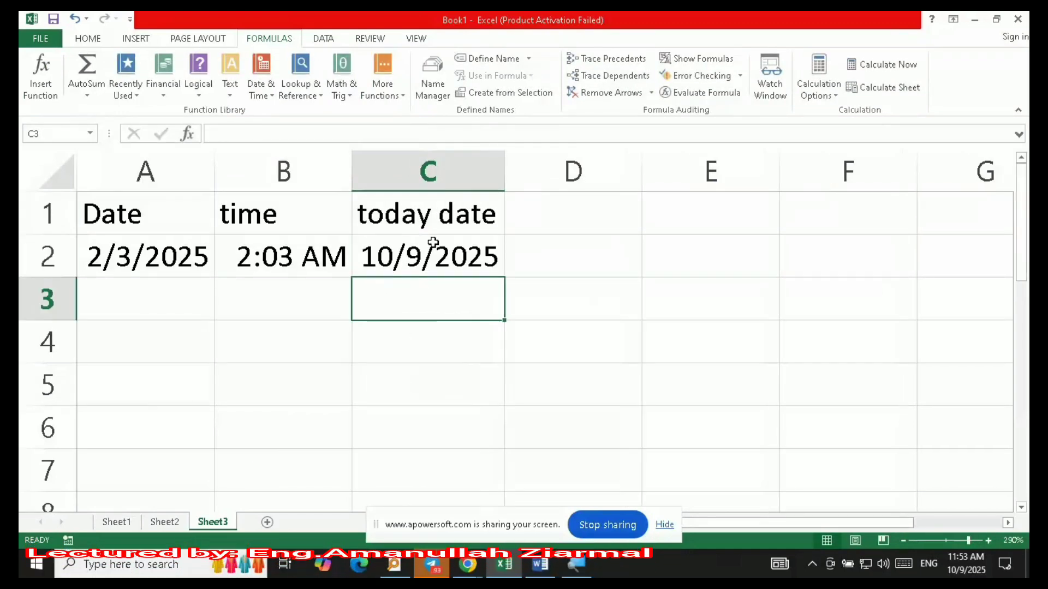
Step: Enter the header "currentdate and time" in cell D1 and widen column D to fit it
{"action": "left_click", "coordinate": [549, 213]}
{"action": "type", "text": "currentdate and time"}
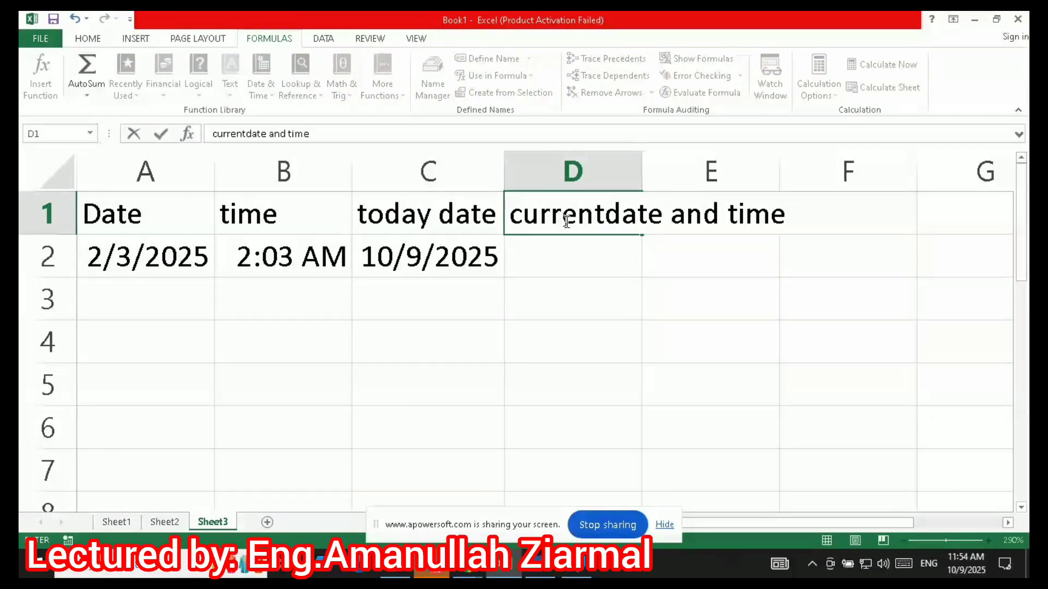
{"action": "key", "text": "ctrl+Return"}
{"action": "double_click", "coordinate": [644, 169]}
Step: Enter the formula =NOW() in cell D2 under the current date and time header
{"action": "left_click", "coordinate": [650, 257]}
{"action": "type", "text": "=now"}
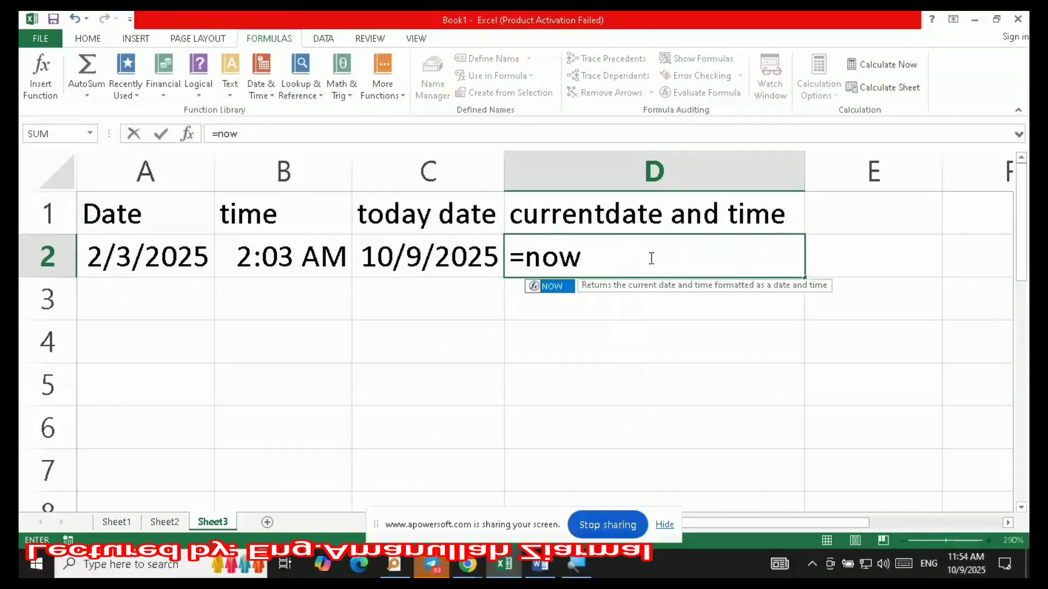
{"action": "key", "text": "Tab"}
{"action": "key", "text": "Return"}
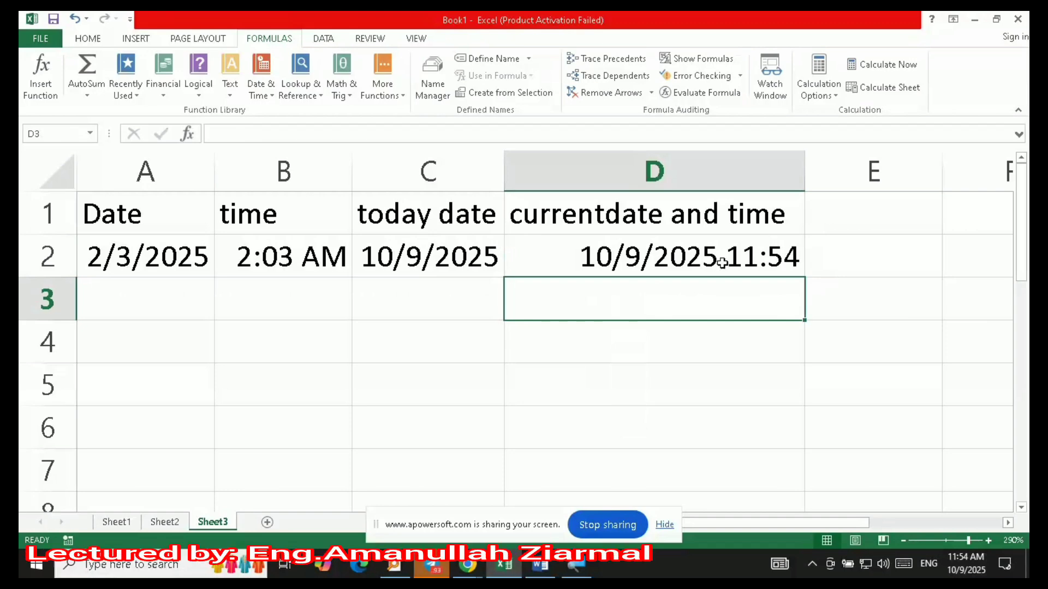
Step: Switch to the Word reference document and review the functions in the Date Extraction Functions table
{"action": "key", "text": "alt+Tab"}
{"action": "scroll", "coordinate": [479, 449], "scroll_direction": "down", "scroll_amount": 6}
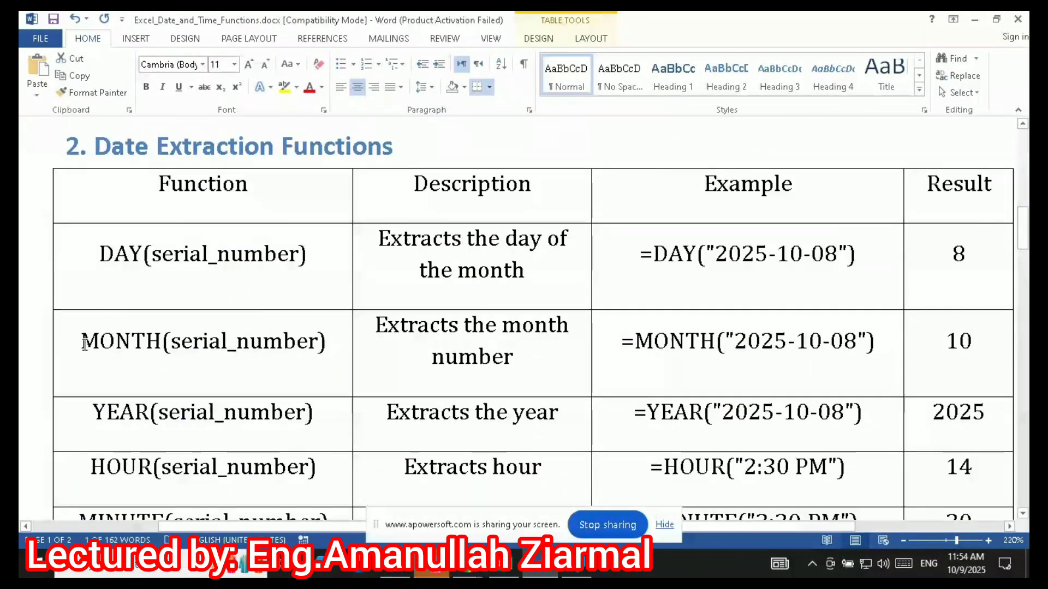
{"action": "double_click", "coordinate": [84, 343]}
{"action": "scroll", "coordinate": [343, 308], "scroll_direction": "down", "scroll_amount": 1}
{"action": "scroll", "coordinate": [112, 379], "scroll_direction": "down", "scroll_amount": 1}
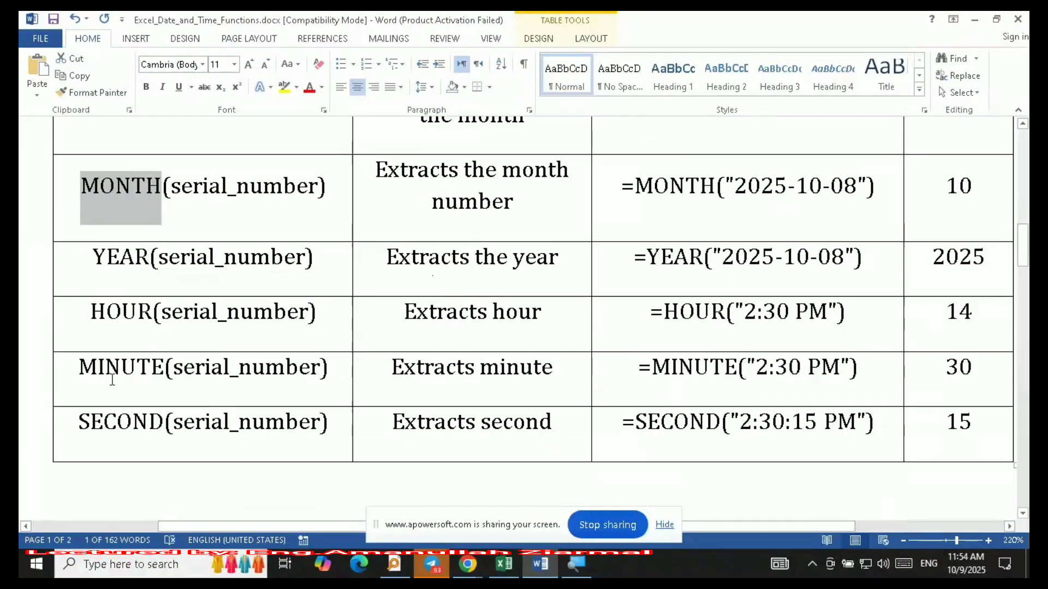
{"action": "scroll", "coordinate": [89, 421], "scroll_direction": "up", "scroll_amount": 1}
Step: Switch back to Excel and extract the day from the date in A2 with =DAY(A2) in cell A3
{"action": "key", "text": "alt+Tab"}
{"action": "left_click", "coordinate": [124, 311]}
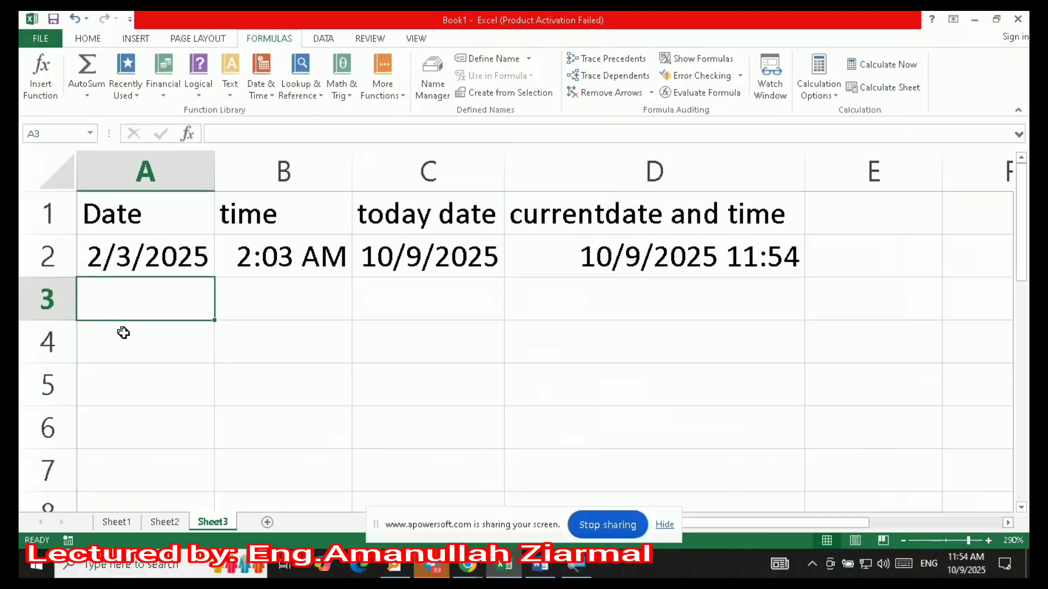
{"action": "type", "text": "="}
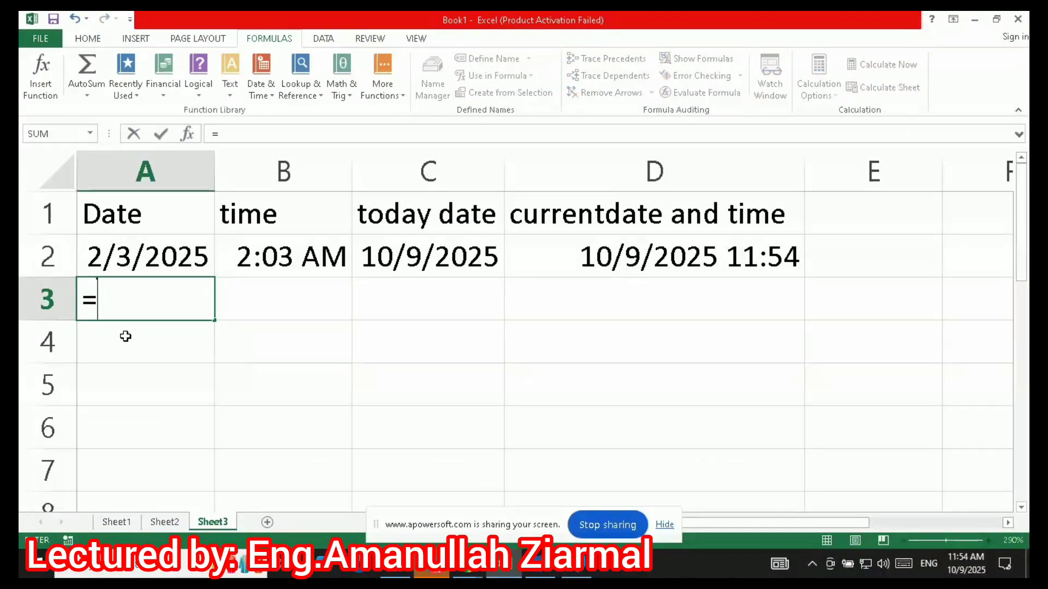
{"action": "type", "text": "day"}
{"action": "key", "text": "Tab"}
{"action": "left_click", "coordinate": [122, 247]}
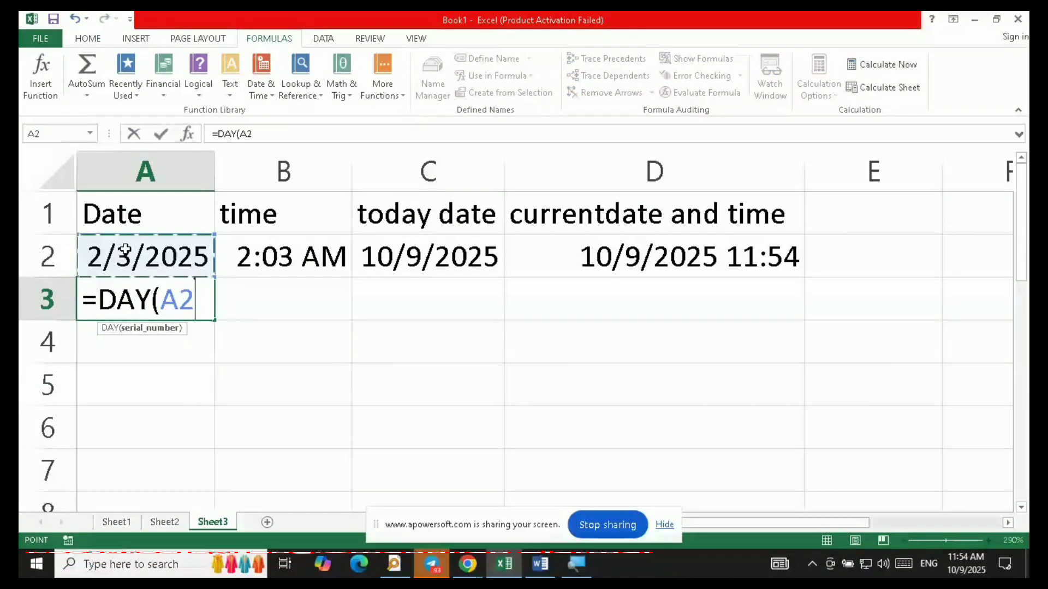
{"action": "key", "text": "Return"}
Step: Extract the year from the date in A2 with =YEAR(A2) in cell A4
{"action": "type", "text": "=d"}
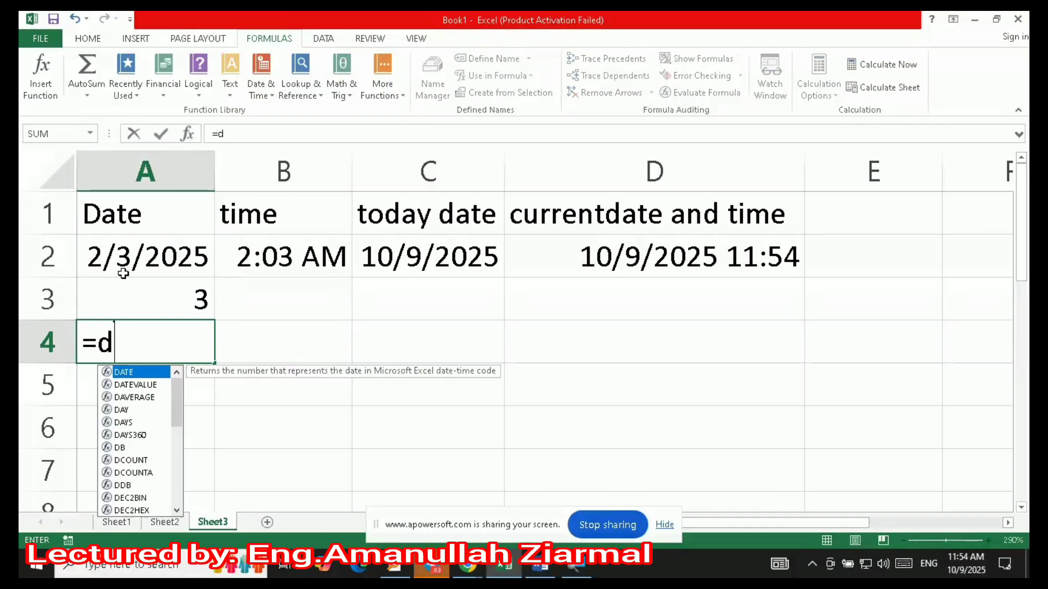
{"action": "key", "text": "BackSpace"}
{"action": "type", "text": "yeas"}
{"action": "key", "text": "BackSpace"}
{"action": "key", "text": "Tab"}
{"action": "left_click", "coordinate": [123, 273]}
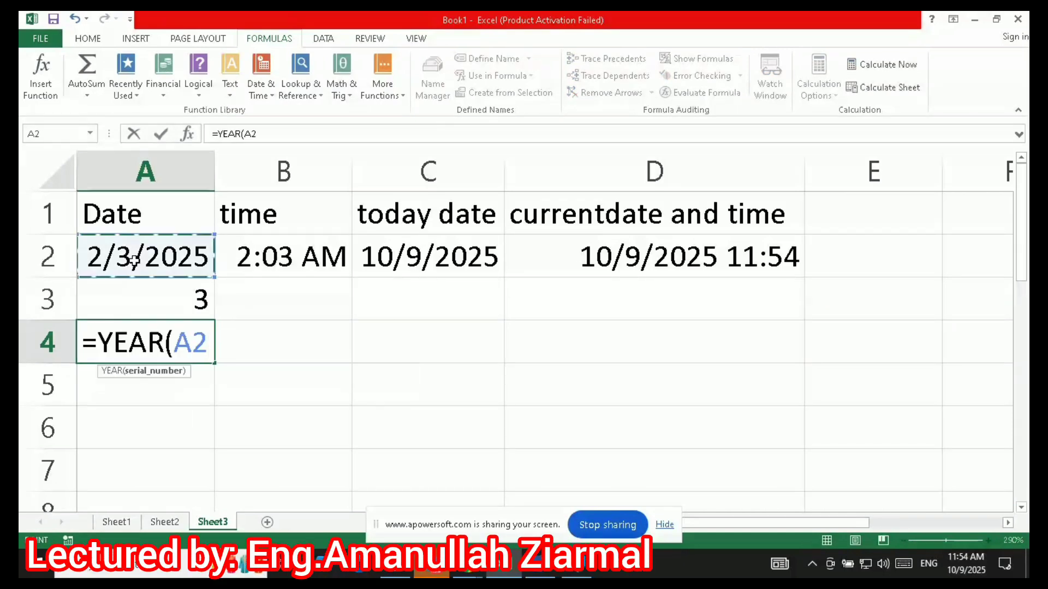
{"action": "key", "text": "Return"}
Step: Extract the month from the date in A2 with =MONTH(A2) in cell A5
{"action": "type", "text": "=mon"}
{"action": "key", "text": "Tab"}
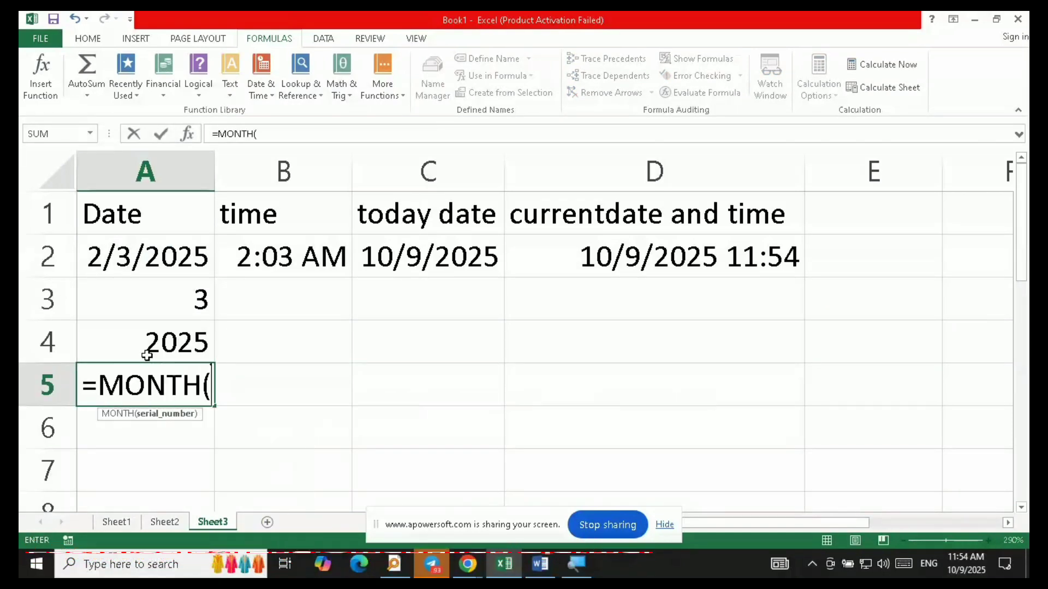
{"action": "left_click", "coordinate": [138, 263]}
{"action": "key", "text": "Return"}
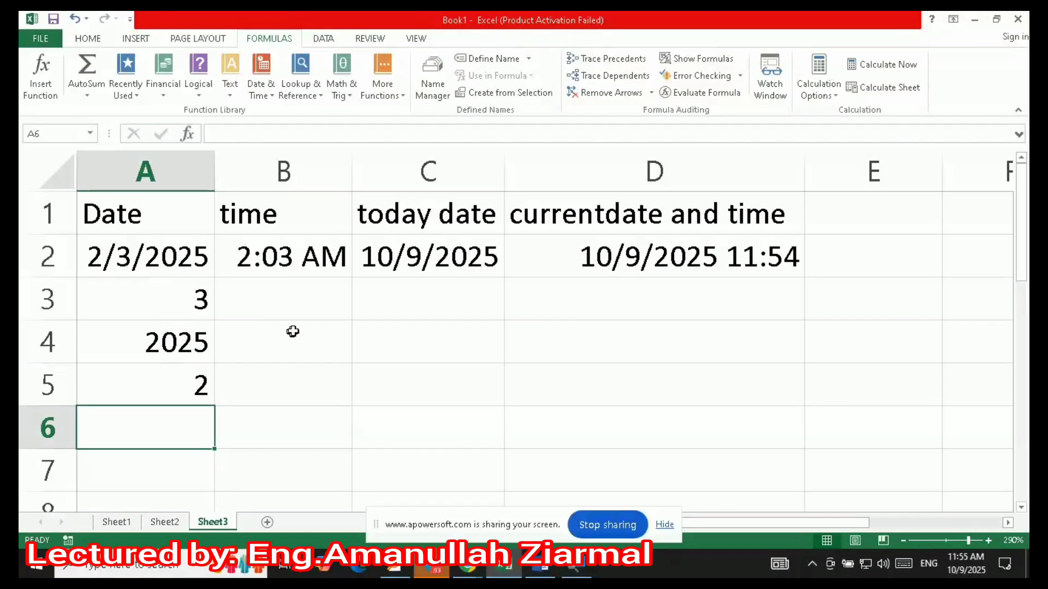
Step: Extract the hour from the time in B2 with =HOUR(B2) in cell B3
{"action": "left_click", "coordinate": [306, 300]}
{"action": "type", "text": "=hour"}
{"action": "key", "text": "Tab"}
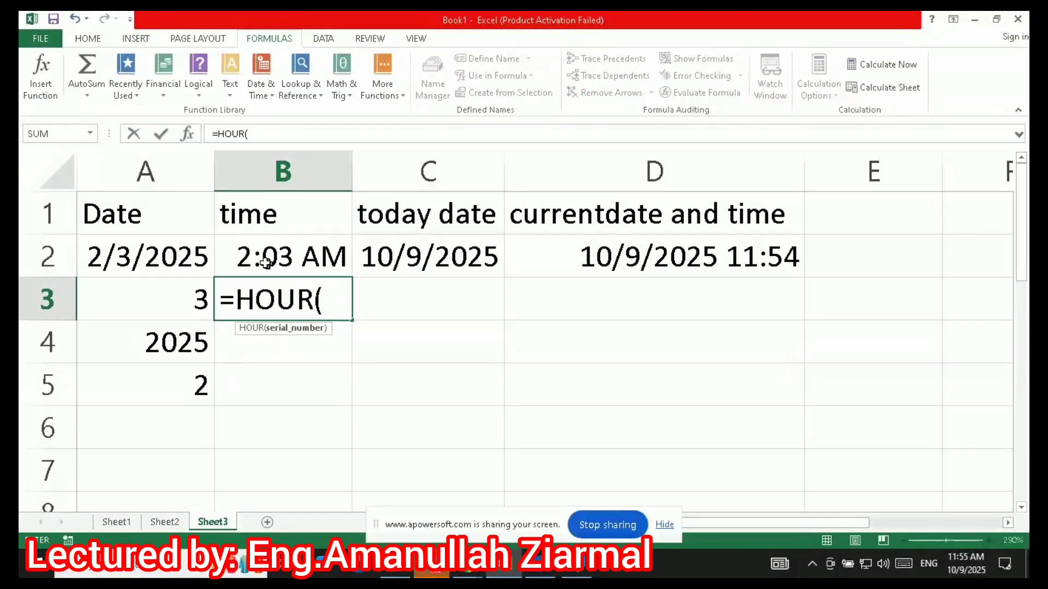
{"action": "left_click", "coordinate": [266, 263]}
{"action": "key", "text": "Return"}
Step: Extract the minutes from the time in B2 with =MINUTE(B2) in cell B4
{"action": "type", "text": "="}
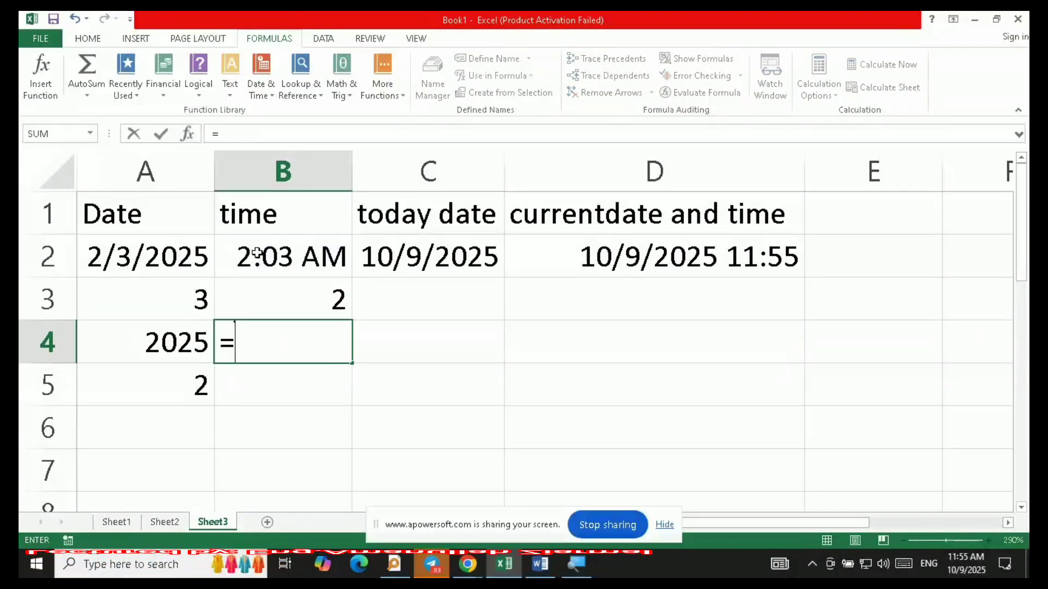
{"action": "type", "text": "minu"}
{"action": "key", "text": "Tab"}
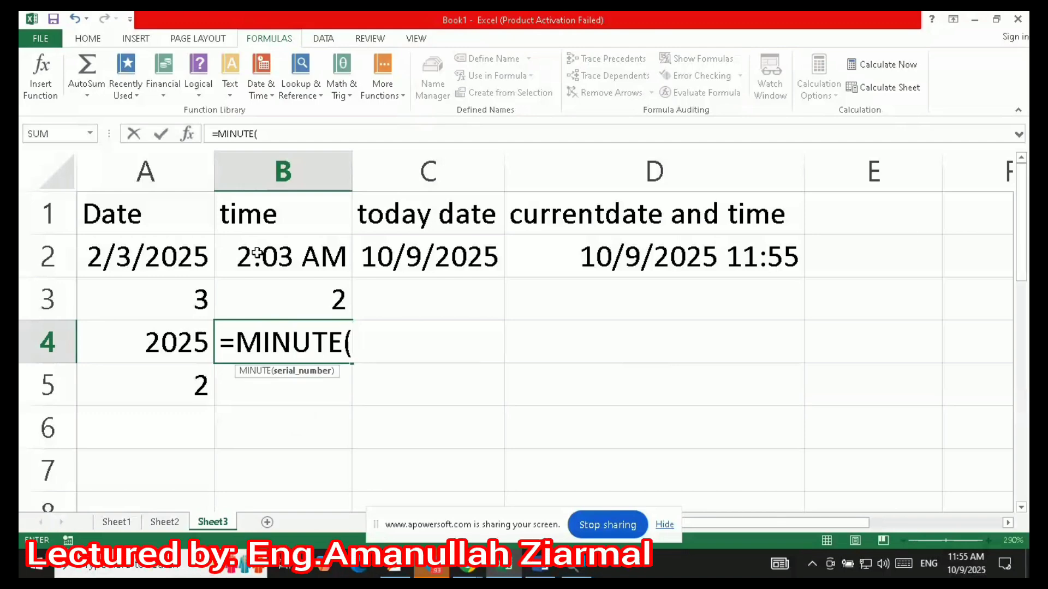
{"action": "left_click", "coordinate": [275, 253]}
{"action": "key", "text": "Return"}
Step: Extract the seconds from the time in B2 with =SECOND(B2) in cell B5
{"action": "type", "text": "=sec"}
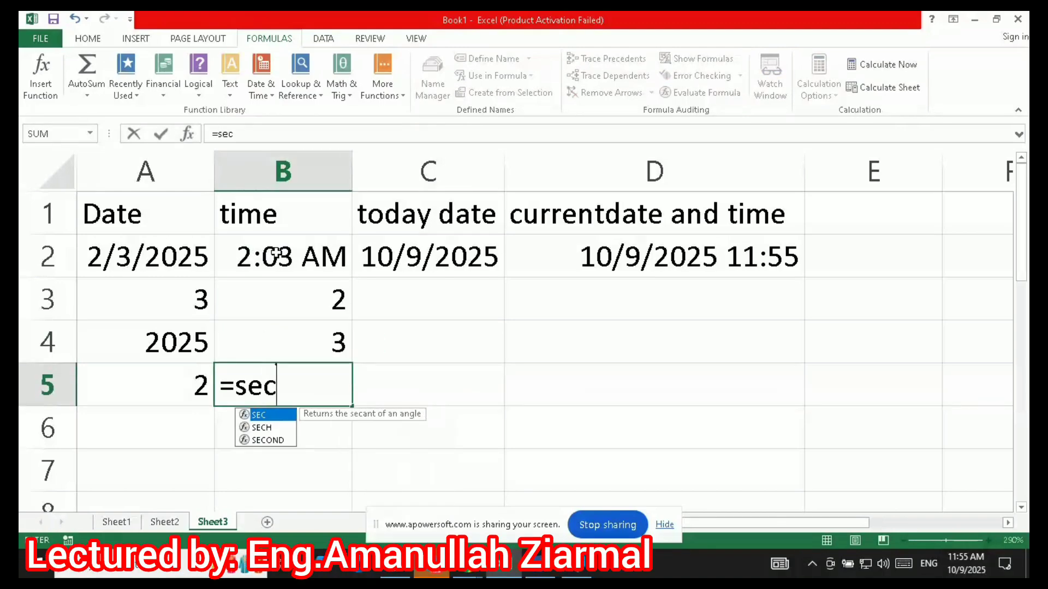
{"action": "key", "text": "Tab"}
{"action": "left_click", "coordinate": [275, 253]}
{"action": "key", "text": "Return"}
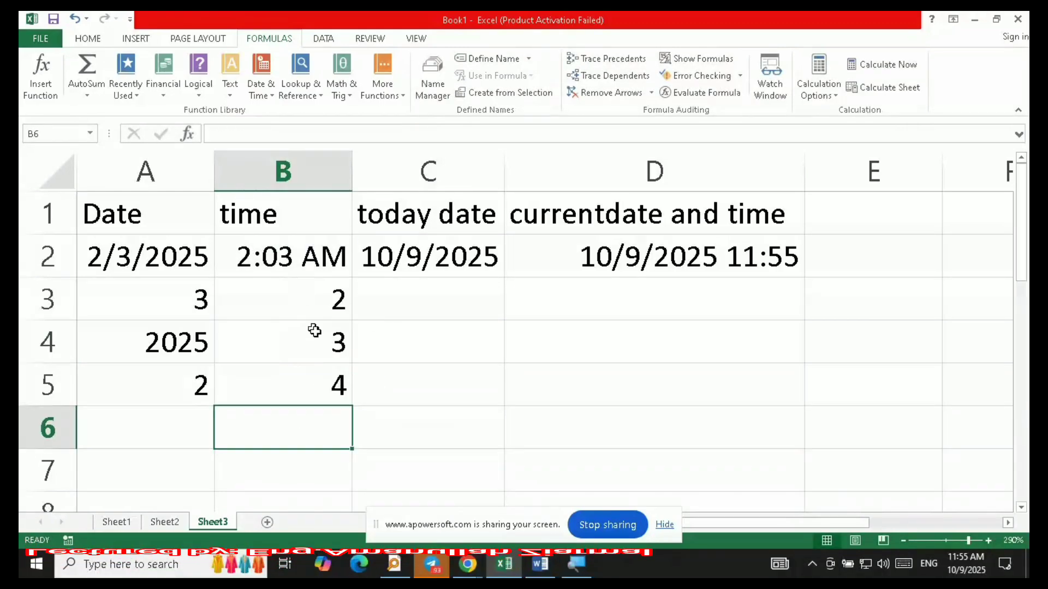
Step: Switch to the Word document and copy the example =DAYS("2025-10-08","2025-10-01") from the Date & Time Calculation Functions table
{"action": "left_click", "coordinate": [449, 294]}
{"action": "left_click", "coordinate": [540, 563]}
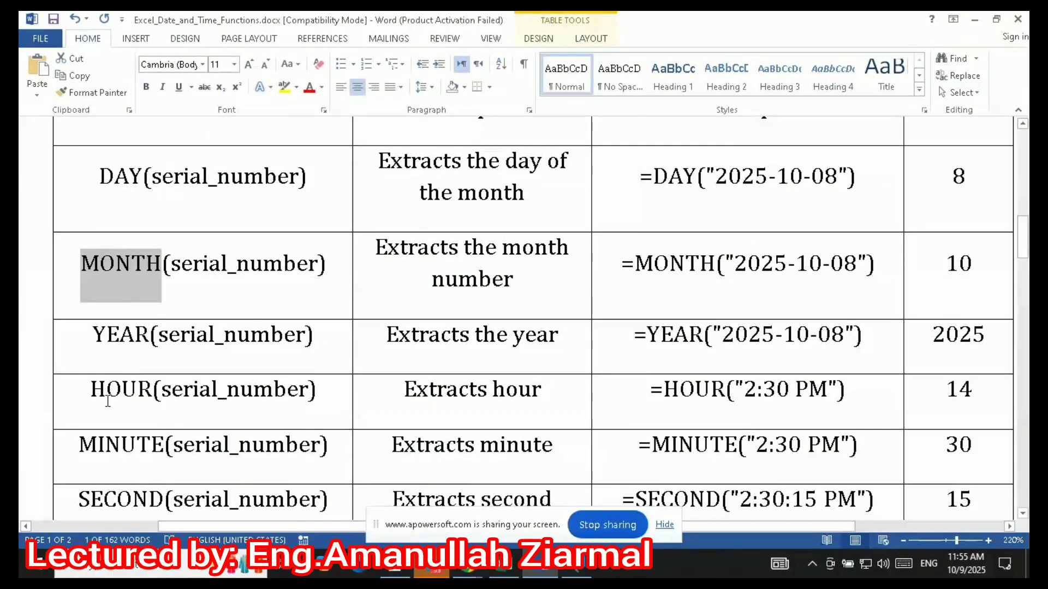
{"action": "scroll", "coordinate": [108, 401], "scroll_direction": "down", "scroll_amount": 8}
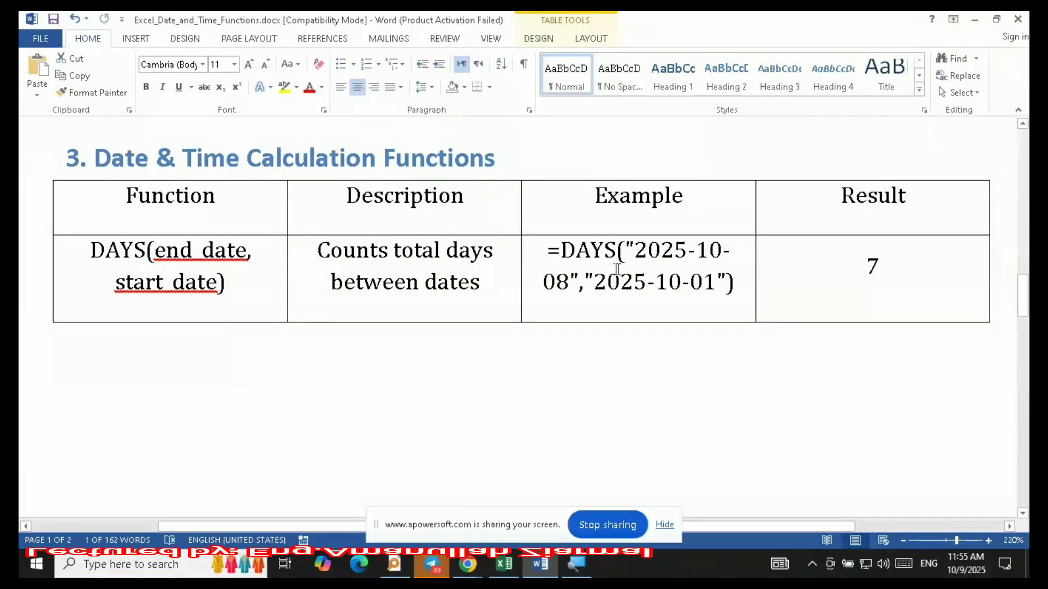
{"action": "left_click_drag", "start_coordinate": [547, 252], "coordinate": [736, 290]}
{"action": "key", "text": "ctrl+c"}
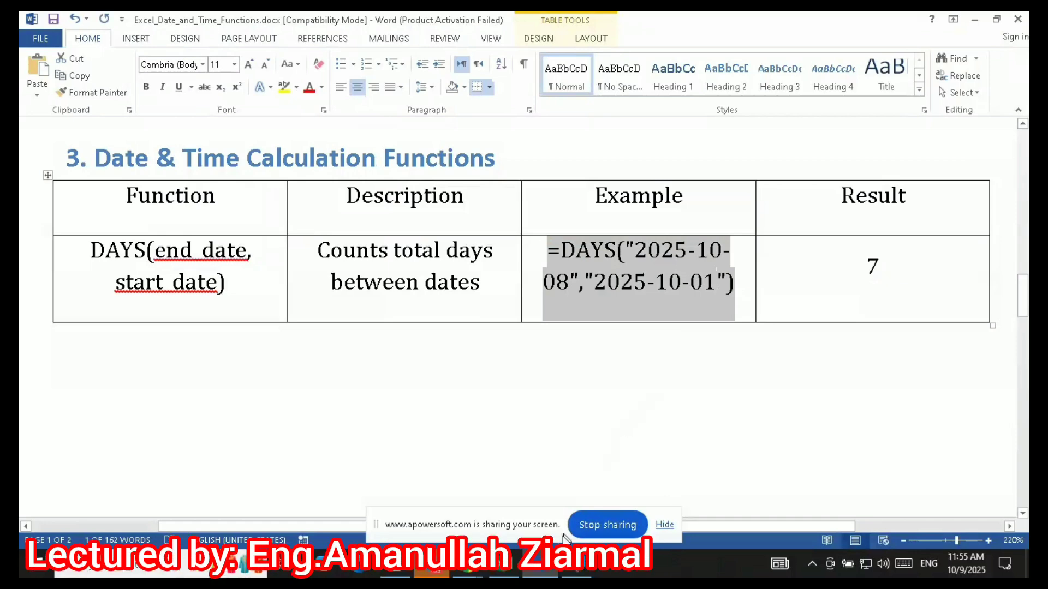
Step: Switch back to Excel and merge and center cells C6:D6
{"action": "left_click", "coordinate": [505, 564]}
{"action": "scroll", "coordinate": [362, 437], "scroll_direction": "down", "scroll_amount": 2}
{"action": "scroll", "coordinate": [426, 377], "scroll_direction": "up", "scroll_amount": 2}
{"action": "scroll", "coordinate": [429, 364], "scroll_direction": "down", "scroll_amount": 1}
{"action": "left_click_drag", "start_coordinate": [417, 312], "coordinate": [698, 290]}
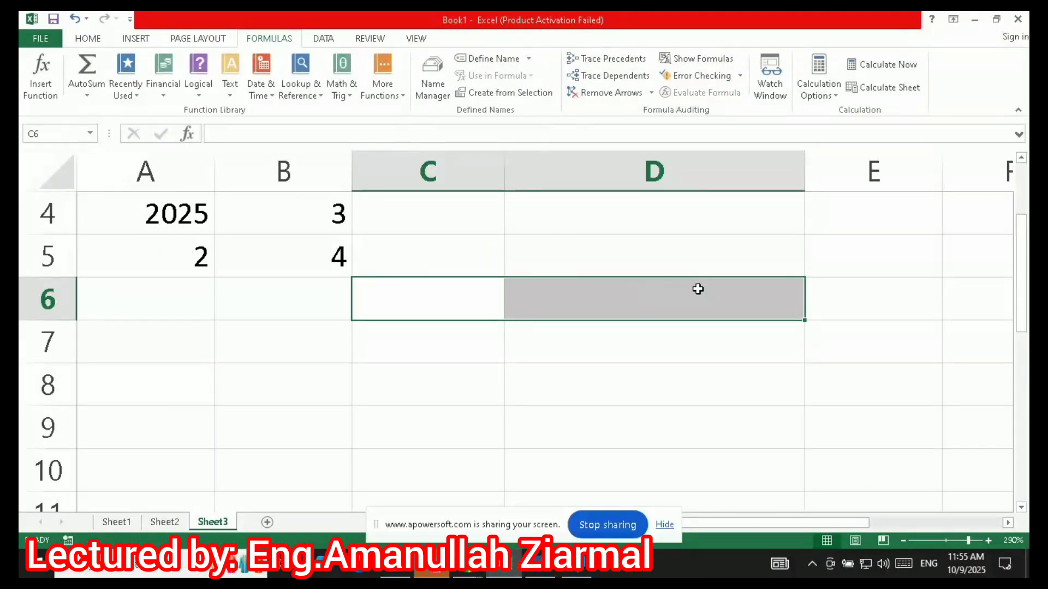
{"action": "left_click", "coordinate": [80, 36]}
{"action": "left_click", "coordinate": [458, 87]}
Step: Enter the heading "counts days of b.w two dates" in the merged cell C6:D6
{"action": "type", "text": "cou"}
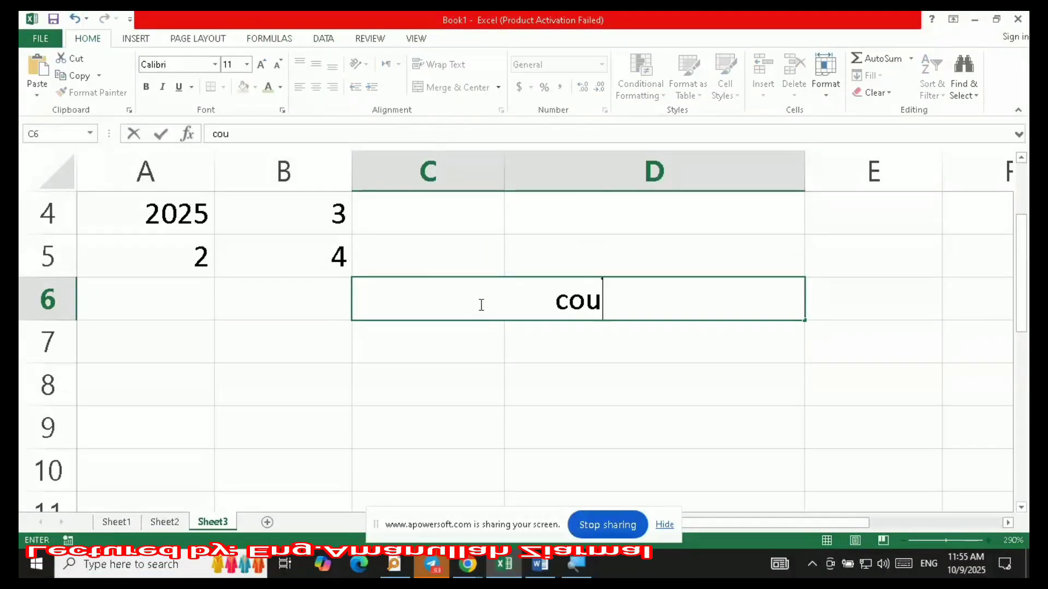
{"action": "type", "text": "nts days of the"}
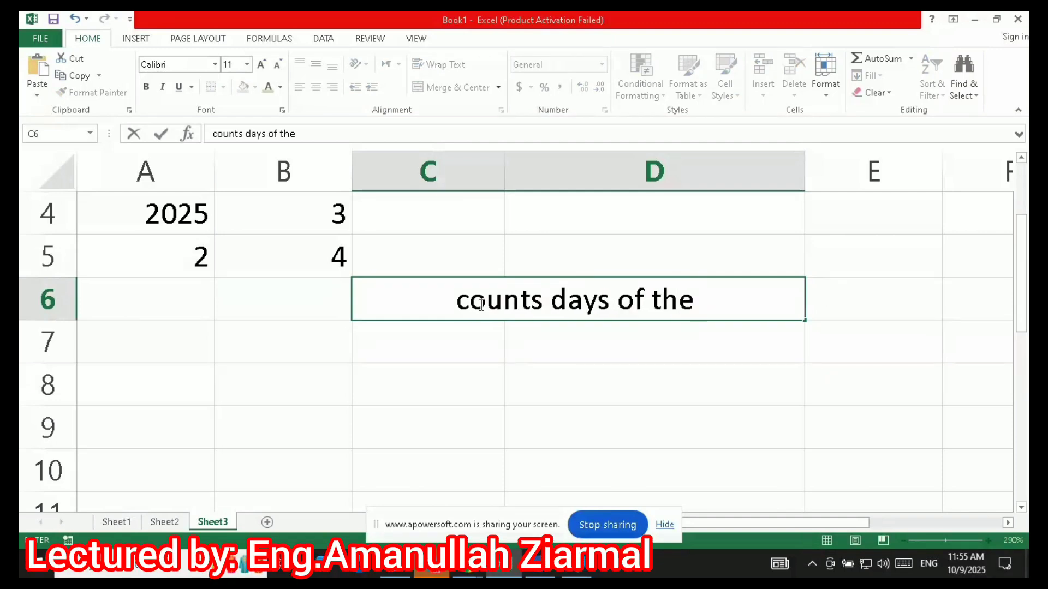
{"action": "key", "text": "BackSpace"}
{"action": "key", "text": "BackSpace"}
{"action": "type", "text": "ow"}
{"action": "key", "text": "BackSpace"}
{"action": "key", "text": "BackSpace"}
{"action": "key", "text": "BackSpace"}
{"action": "type", "text": "b."}
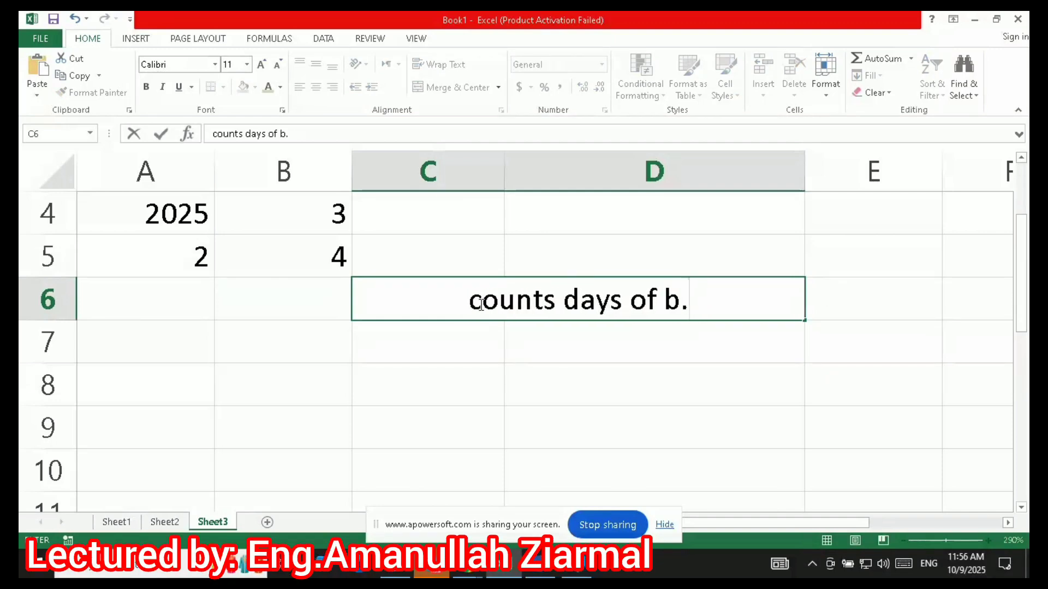
{"action": "key", "text": "BackSpace"}
{"action": "key", "text": "BackSpace"}
{"action": "key", "text": "BackSpace"}
{"action": "key", "text": "BackSpace"}
{"action": "key", "text": "BackSpace"}
{"action": "type", "text": "of b.q"}
{"action": "key", "text": "BackSpace"}
{"action": "key", "text": "BackSpace"}
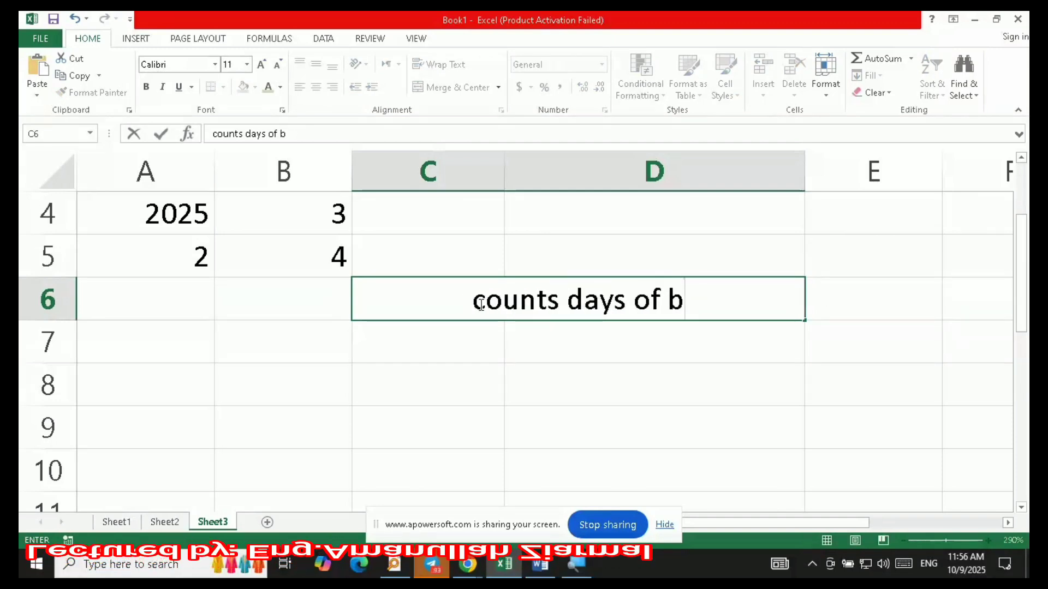
{"action": "type", "text": ".w two data"}
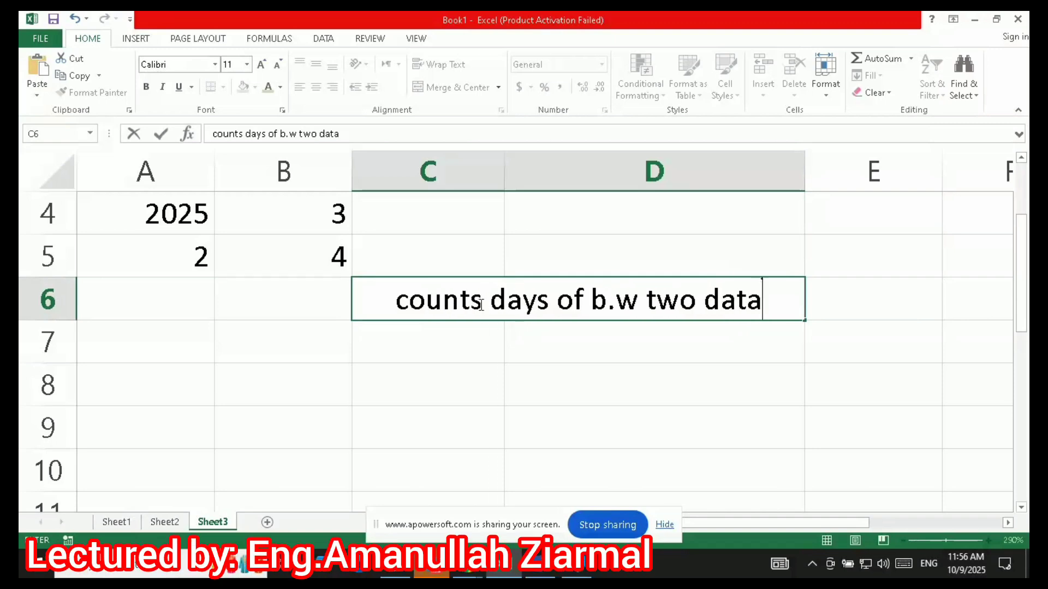
{"action": "key", "text": "BackSpace"}
{"action": "type", "text": "es"}
{"action": "left_click", "coordinate": [507, 354]}
Step: Paste the copied formula =DAYS("2025-10-08","2025-10-01") into cell C7 and confirm it
{"action": "left_click", "coordinate": [461, 341]}
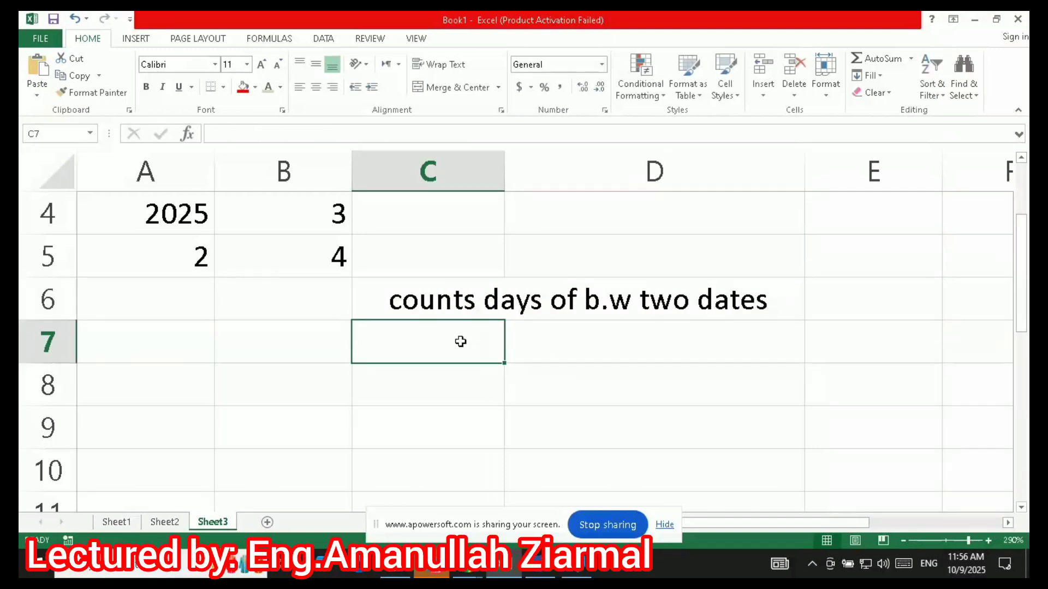
{"action": "type", "text": "="}
{"action": "key", "text": "ctrl+v"}
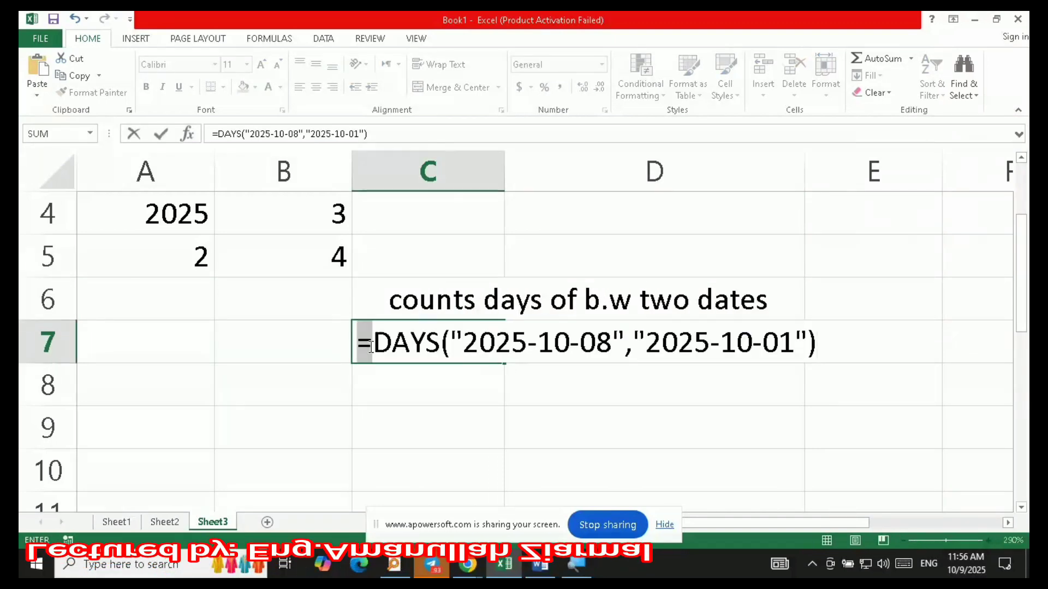
{"action": "left_click_drag", "start_coordinate": [371, 346], "coordinate": [752, 345]}
{"action": "key", "text": "Return"}
{"action": "key", "text": "Up"}
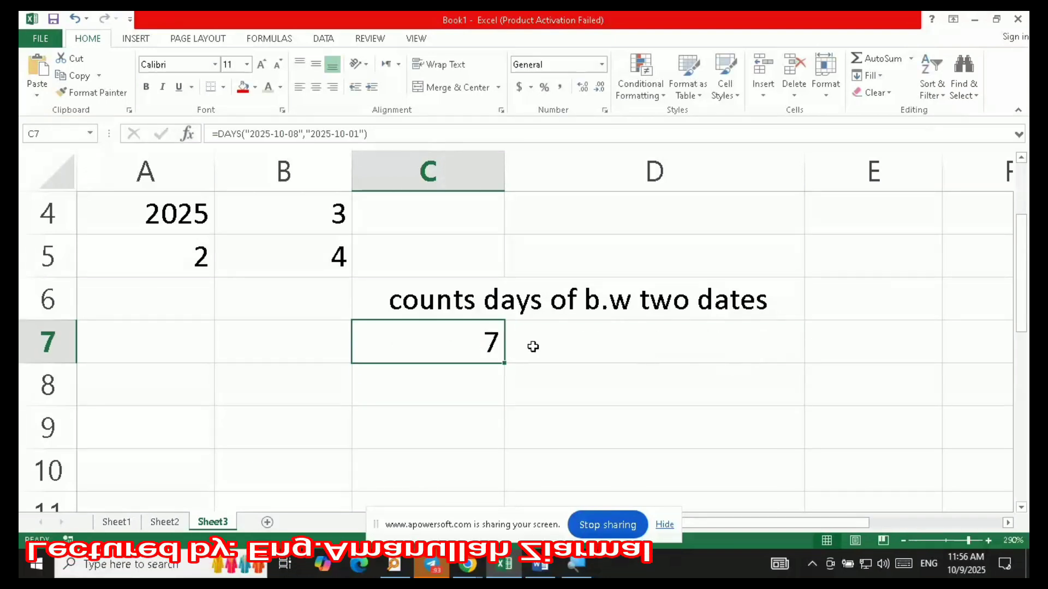
Step: Label the day count with the word "days" in cell D7
{"action": "left_click", "coordinate": [533, 346]}
{"action": "type", "text": "days"}
{"action": "left_click", "coordinate": [529, 422]}
Step: Switch to the Word document and study the TEXT and DATEVALUE rows of the Date & Time Formatting Functions table
{"action": "key", "text": "alt+Tab"}
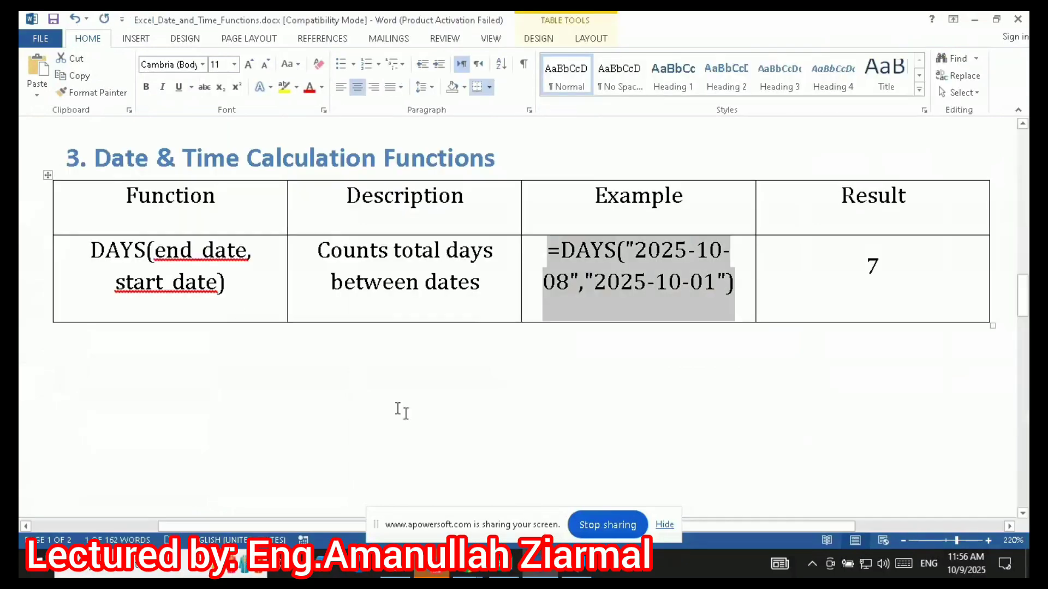
{"action": "scroll", "coordinate": [399, 411], "scroll_direction": "down", "scroll_amount": 7}
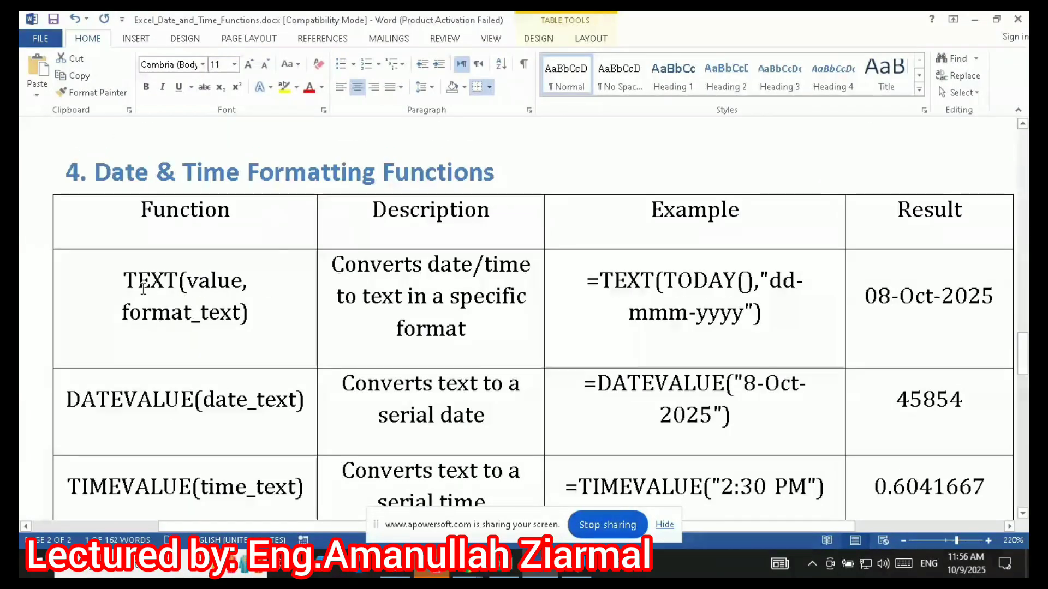
{"action": "left_click_drag", "start_coordinate": [321, 280], "coordinate": [492, 324]}
{"action": "left_click", "coordinate": [607, 303]}
{"action": "left_click_drag", "start_coordinate": [589, 281], "coordinate": [794, 281]}
{"action": "left_click_drag", "start_coordinate": [650, 313], "coordinate": [675, 312]}
{"action": "left_click", "coordinate": [732, 314]}
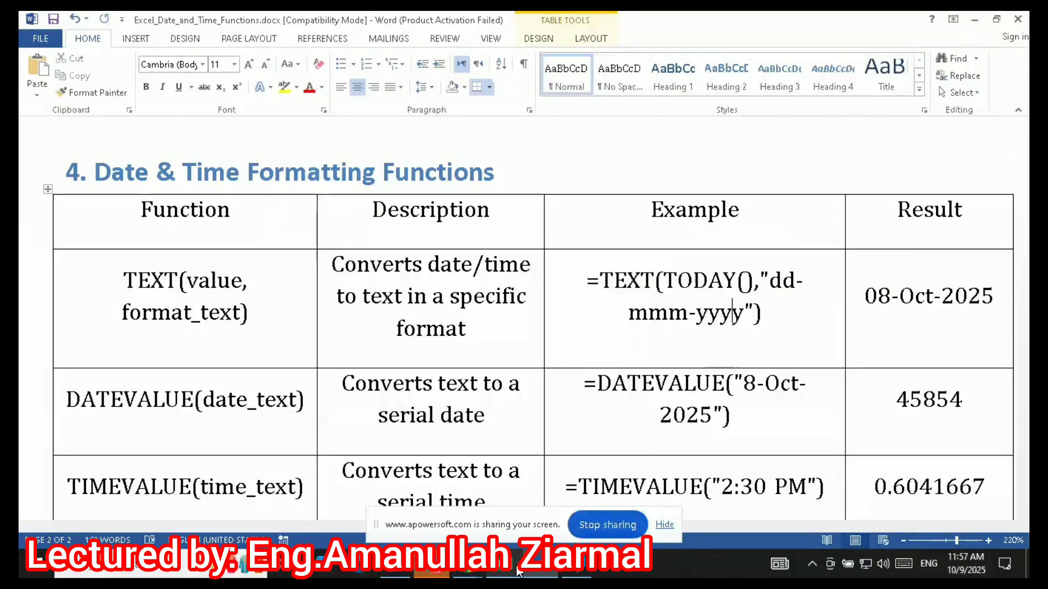
{"action": "left_click_drag", "start_coordinate": [65, 401], "coordinate": [300, 401]}
{"action": "left_click", "coordinate": [699, 417]}
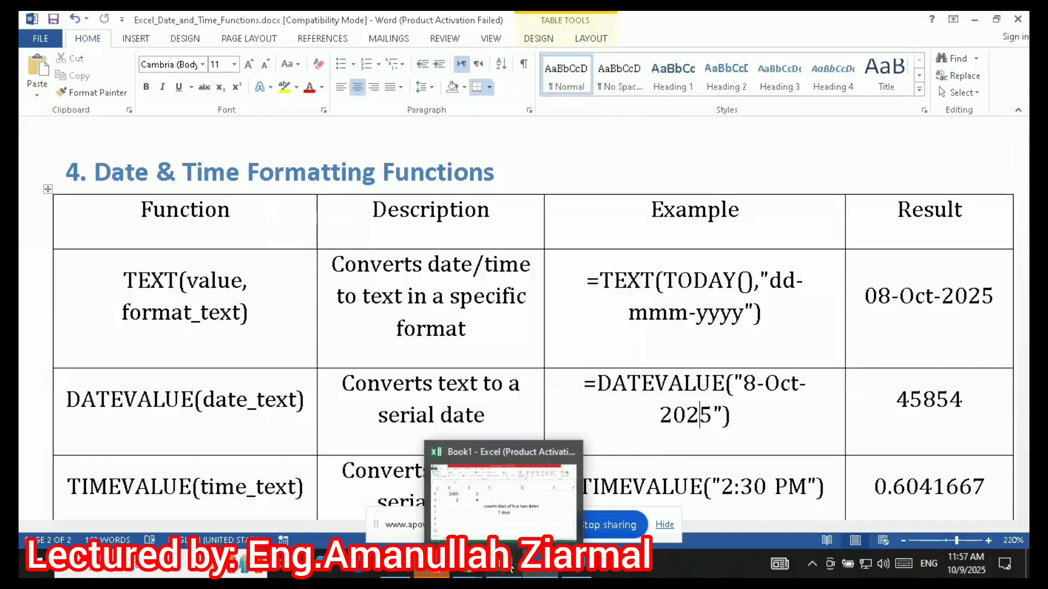
Step: Switch back to the Excel workbook and enter =TEXT(A2,"mm,dd,yy") in cell A7
{"action": "left_click", "coordinate": [503, 568]}
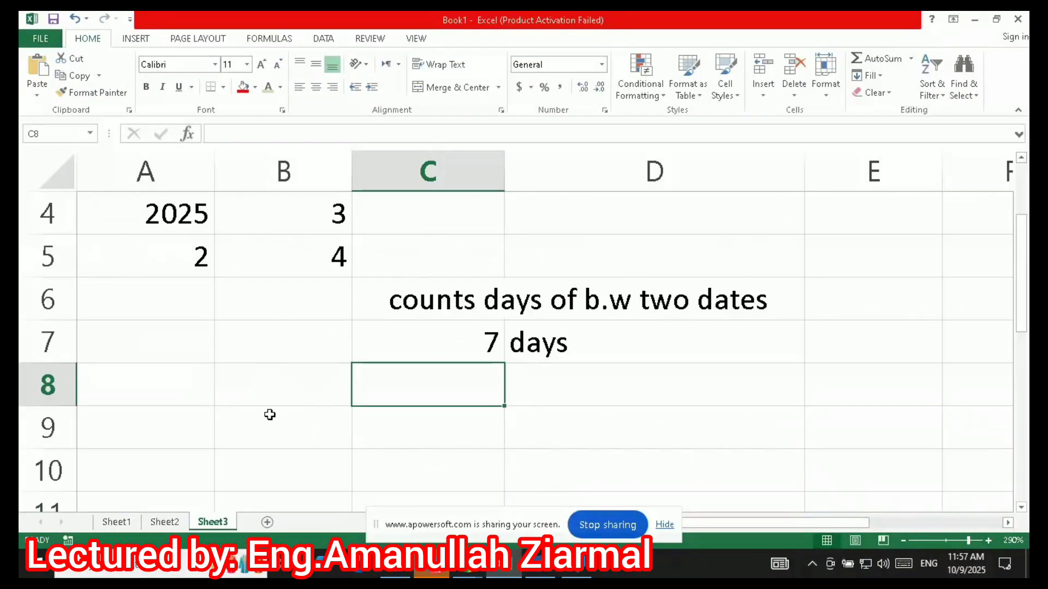
{"action": "scroll", "coordinate": [175, 463], "scroll_direction": "up", "scroll_amount": 1}
{"action": "left_click", "coordinate": [150, 470]}
{"action": "type", "text": "=tex"}
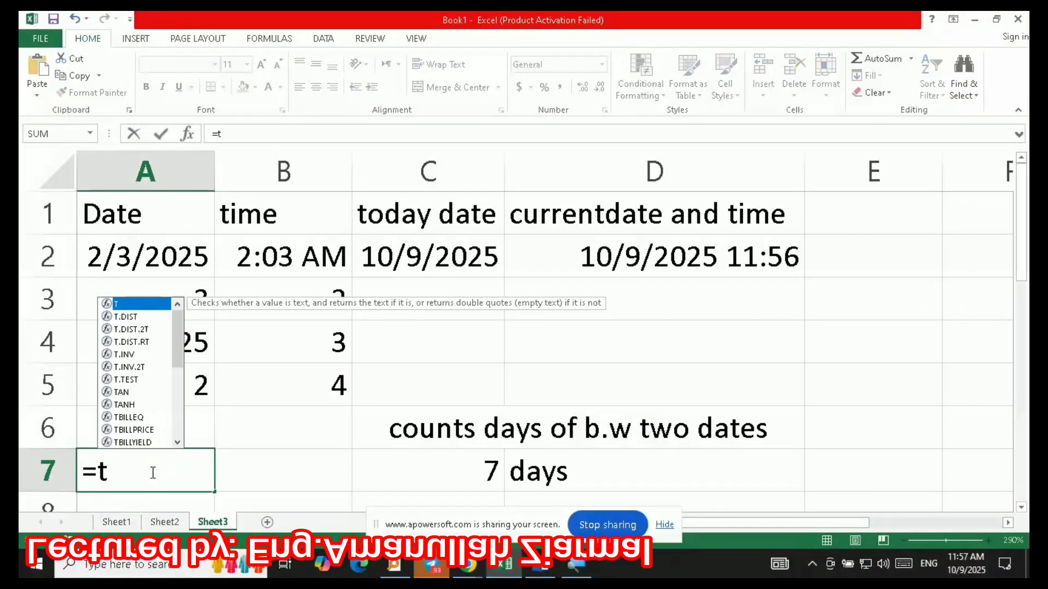
{"action": "key", "text": "Tab"}
{"action": "left_click", "coordinate": [136, 259]}
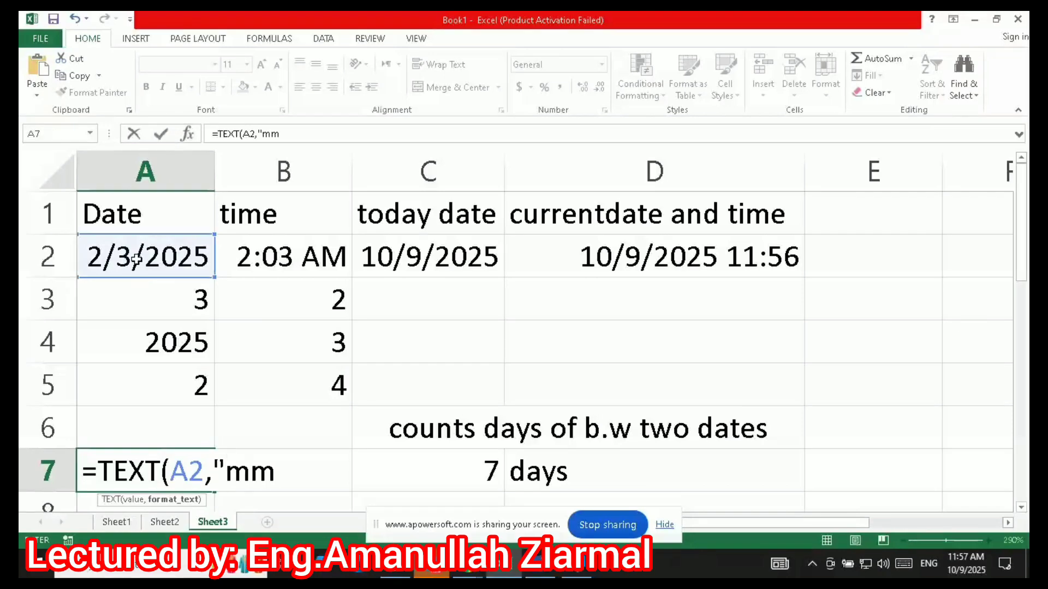
{"action": "type", "text": ",\"mm,o"}
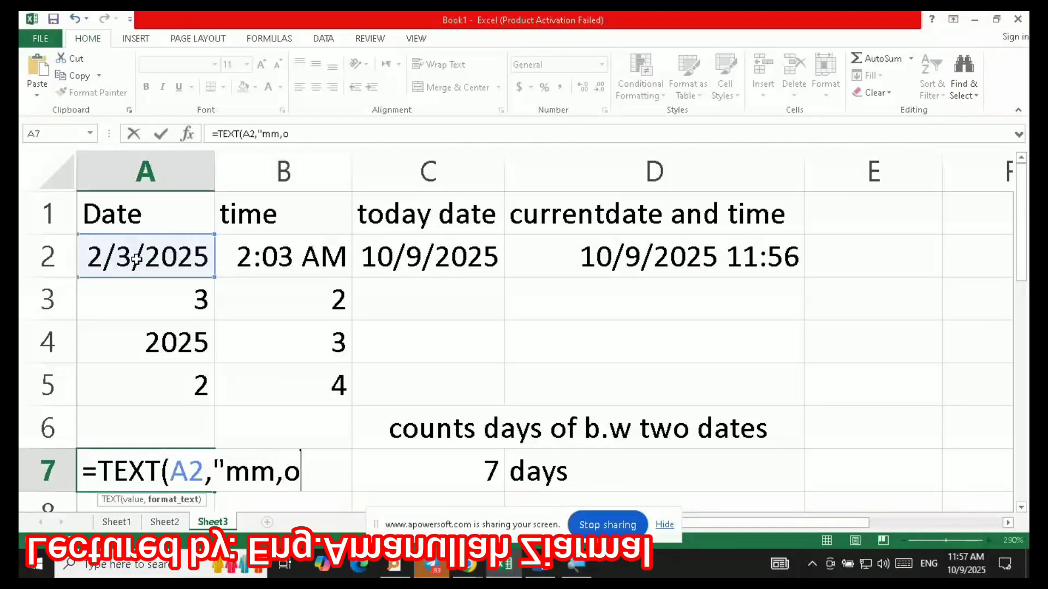
{"action": "key", "text": "BackSpace"}
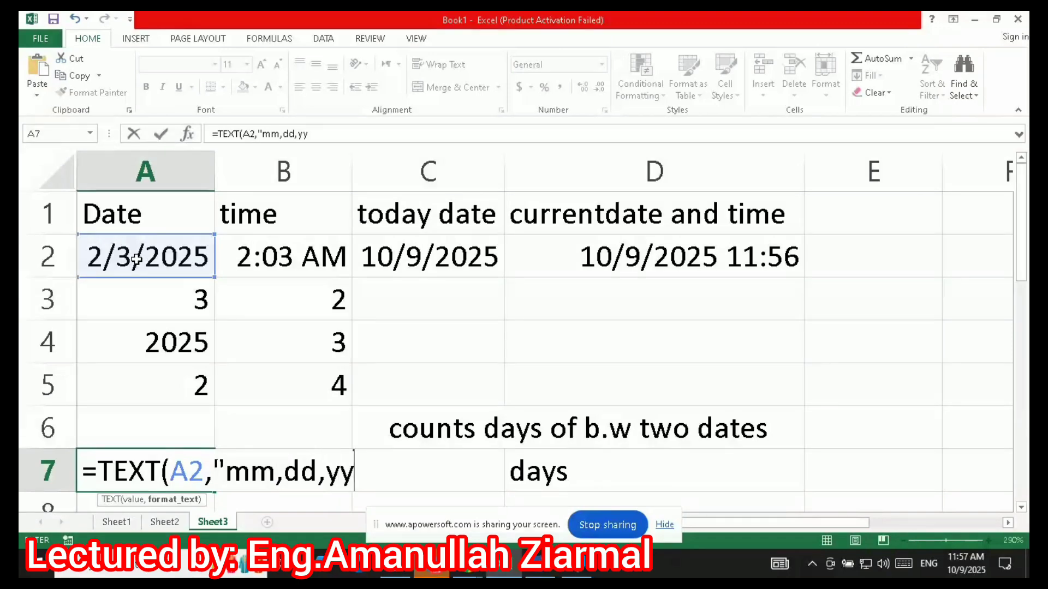
{"action": "type", "text": "dd,yy\""}
{"action": "key", "text": "Return"}
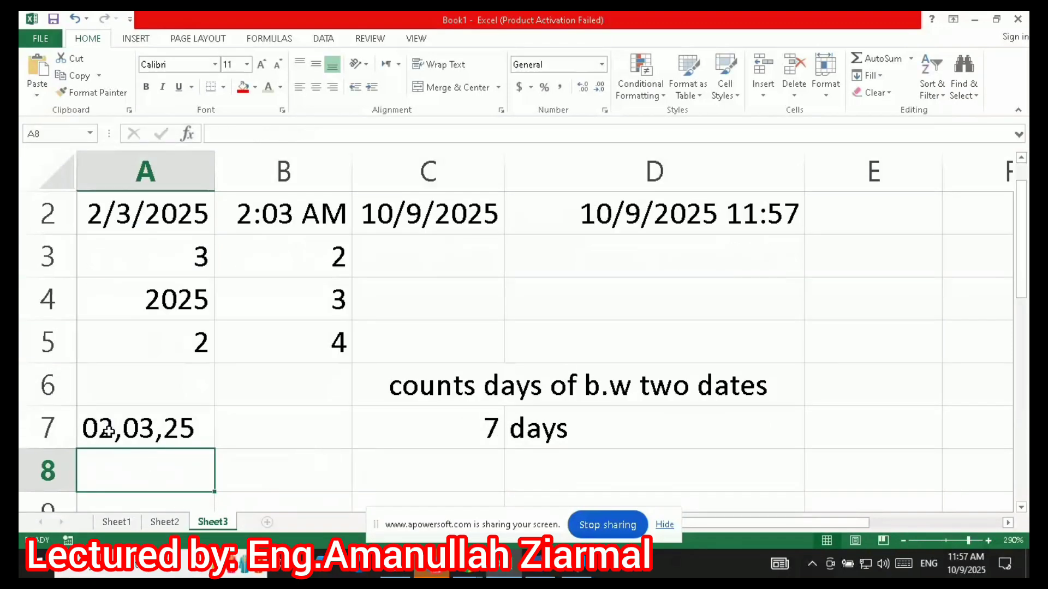
{"action": "left_click", "coordinate": [104, 423]}
{"action": "double_click", "coordinate": [103, 428]}
{"action": "left_click", "coordinate": [197, 474]}
{"action": "key", "text": "BackSpace"}
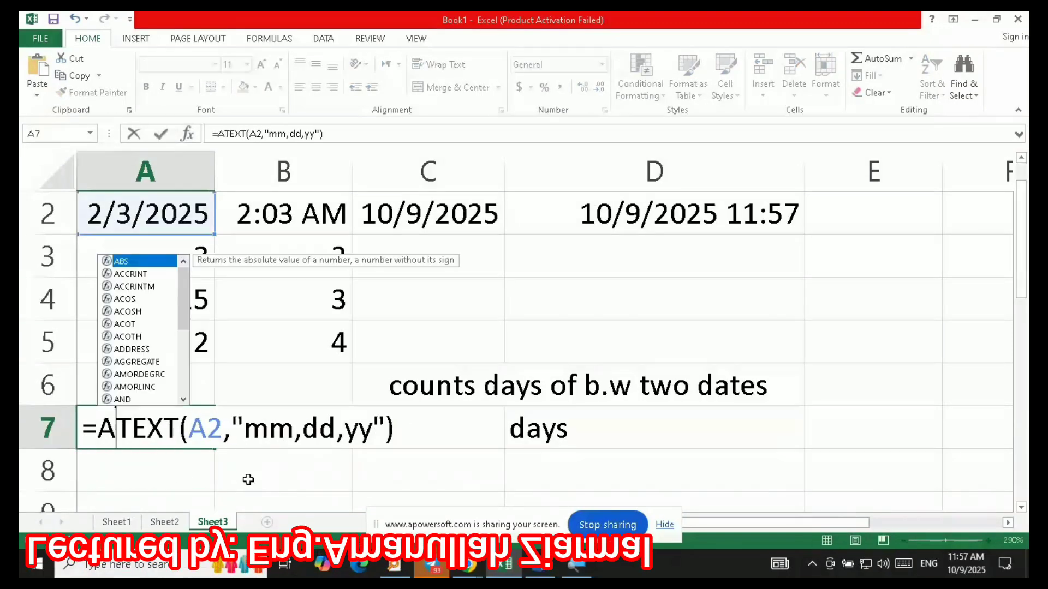
{"action": "key", "text": "BackSpace"}
{"action": "key", "text": "Return"}
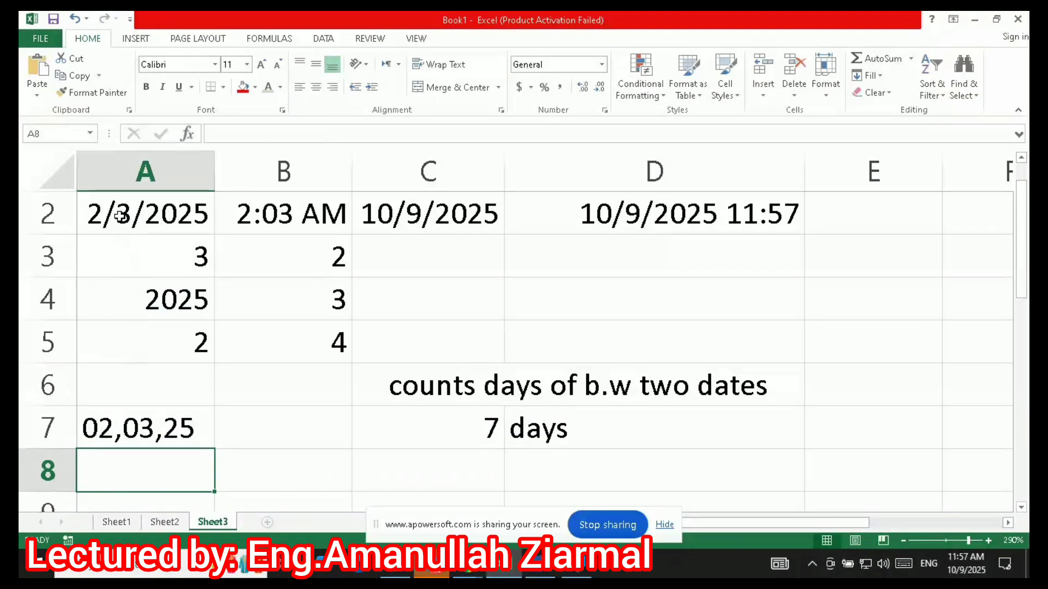
{"action": "left_click", "coordinate": [296, 433]}
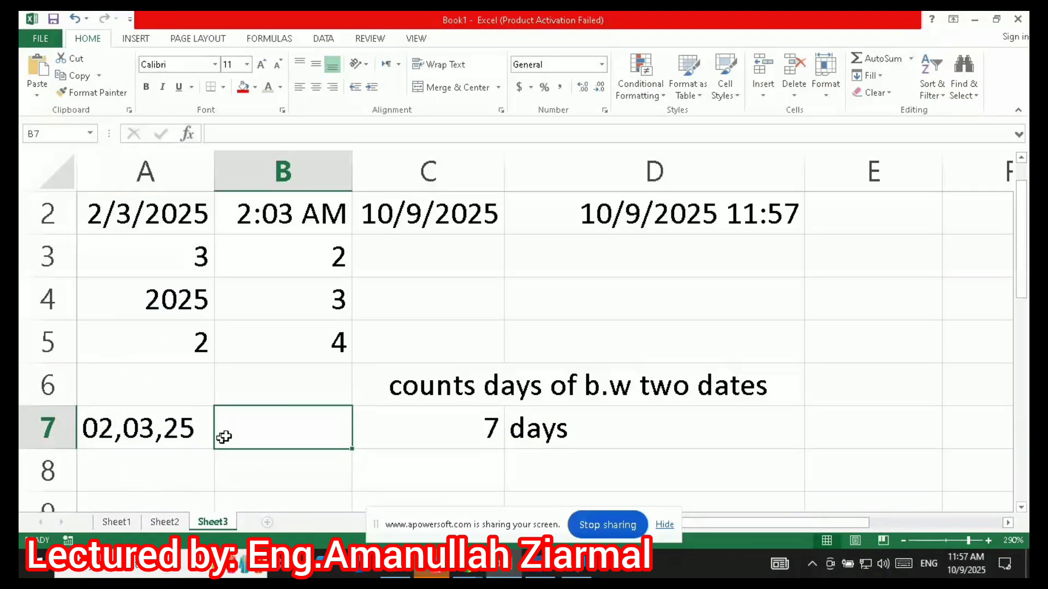
Step: Show the TEXT formula in A7 as plain text by prefixing it with a quotation mark, and widen column B to fit it
{"action": "scroll", "coordinate": [375, 404], "scroll_direction": "down", "scroll_amount": 1}
{"action": "double_click", "coordinate": [87, 300]}
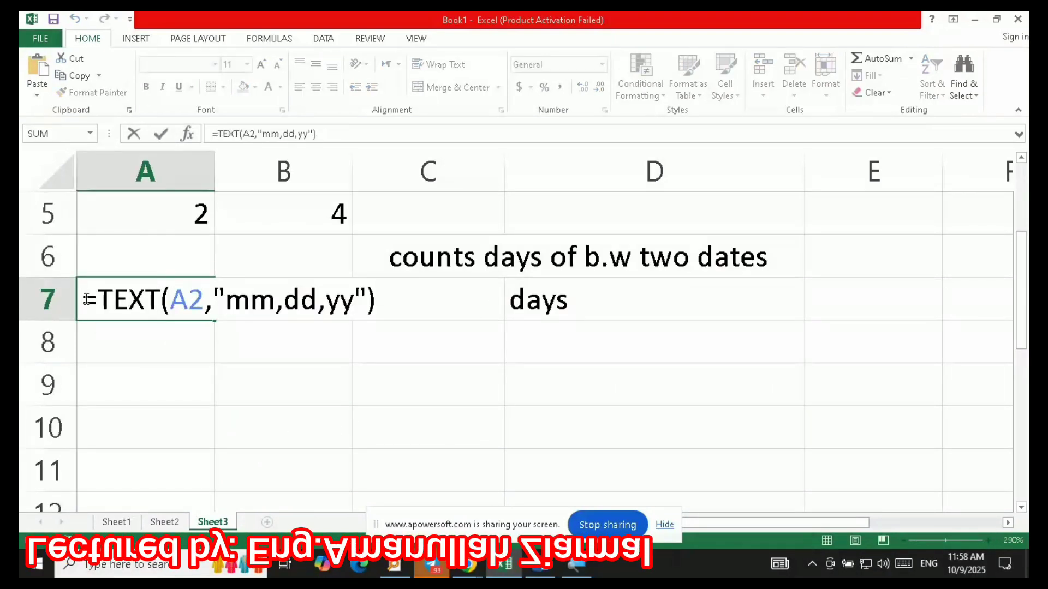
{"action": "type", "text": "\""}
{"action": "left_click", "coordinate": [150, 388]}
{"action": "left_click_drag", "start_coordinate": [348, 187], "coordinate": [448, 187]}
Step: Clear the day count and its label from C7:D7 and merge and center the two cells
{"action": "left_click_drag", "start_coordinate": [546, 299], "coordinate": [725, 298]}
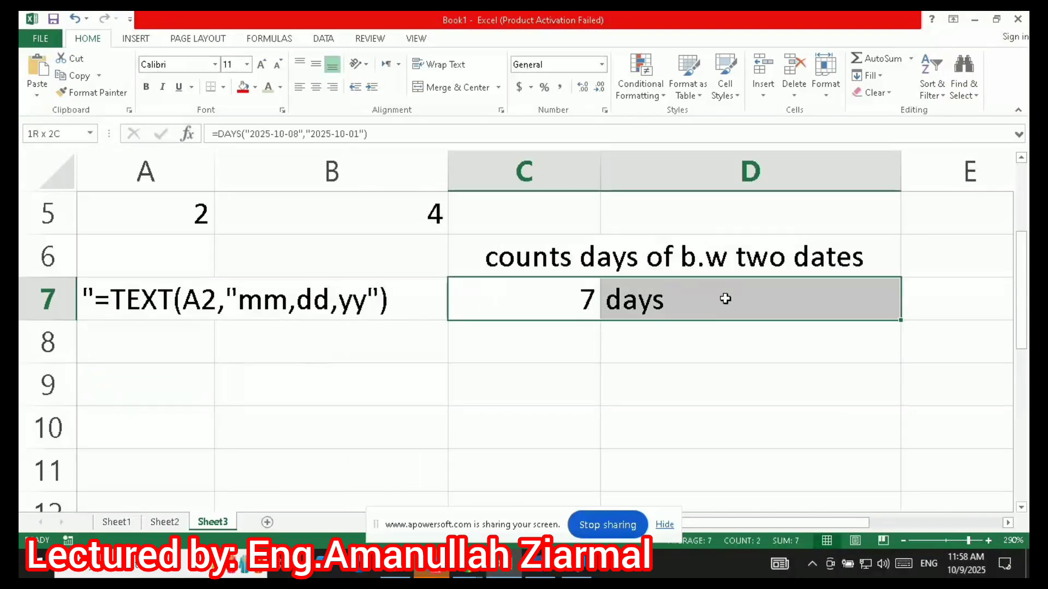
{"action": "left_click", "coordinate": [449, 89]}
{"action": "left_click", "coordinate": [698, 253]}
{"action": "key", "text": "Delete"}
{"action": "left_click", "coordinate": [452, 89]}
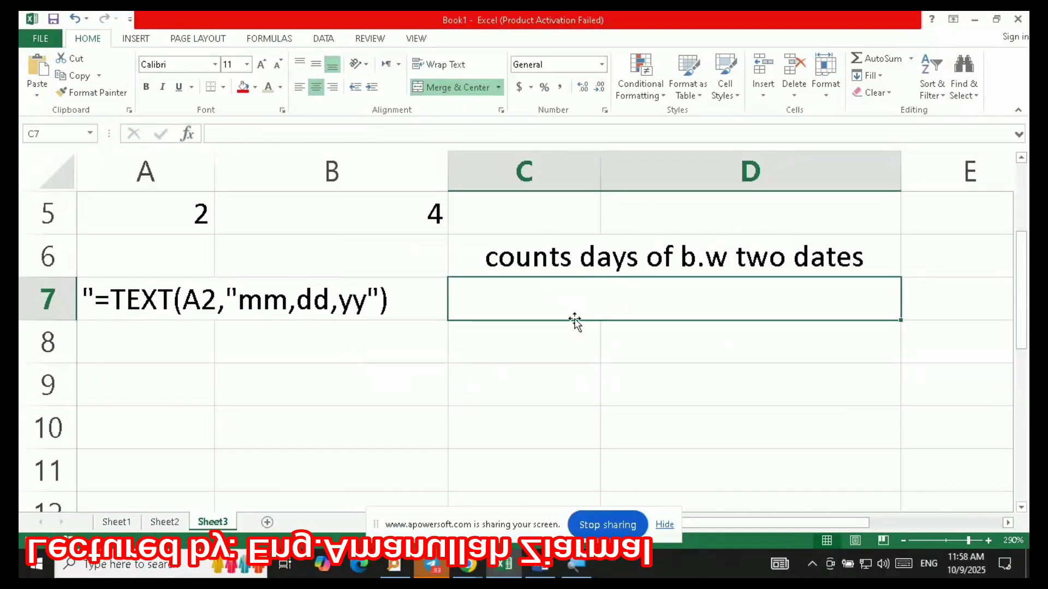
Step: Enter the Pashto explanation "يعني موږ د وخت او تاريخ لپاره په خپله يو فارمټ جوړولای شو" in merged cell C7:D7
{"action": "type", "text": "du"}
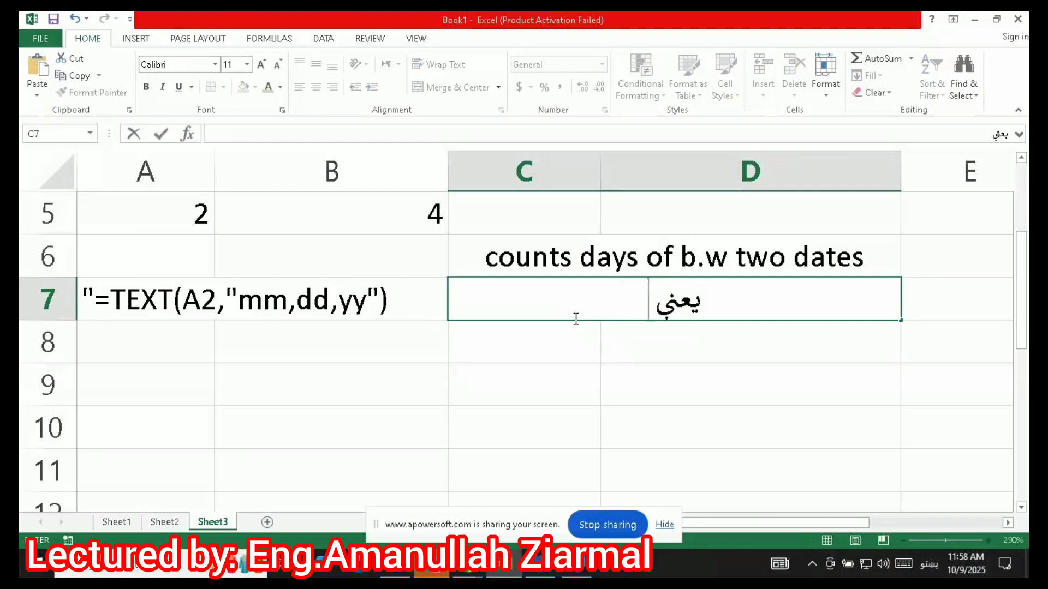
{"action": "type", "text": "ني موږ د"}
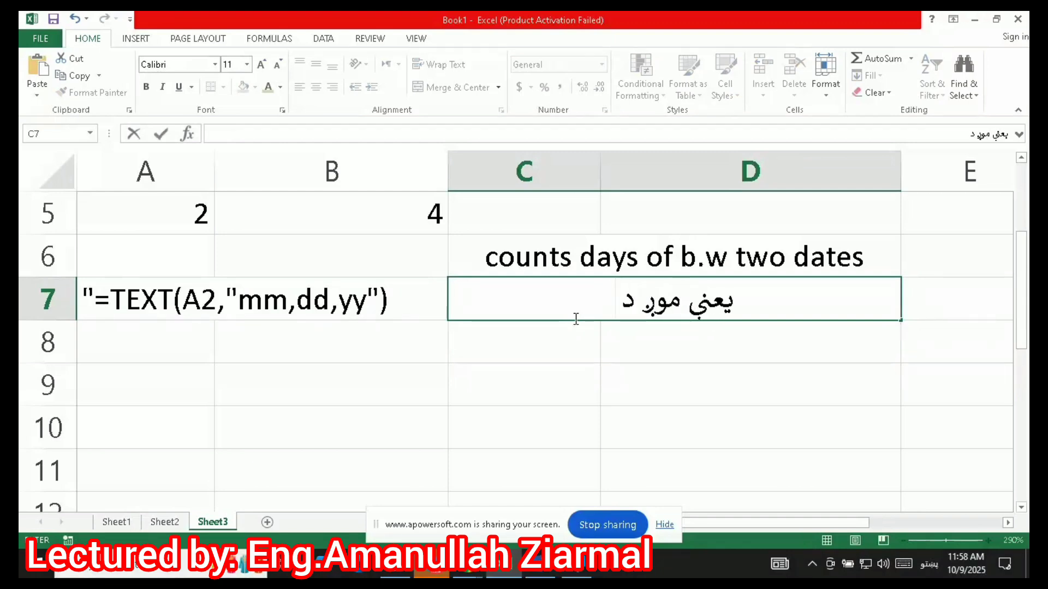
{"action": "type", "text": " وخت او تاريخ لپاره پ"}
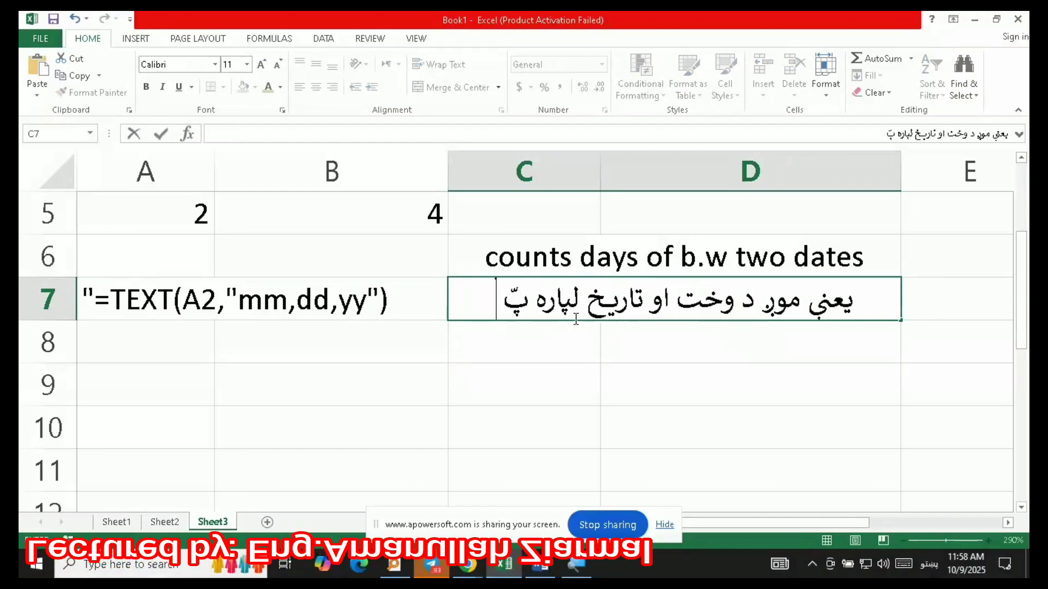
{"action": "type", "text": "ه خپ"}
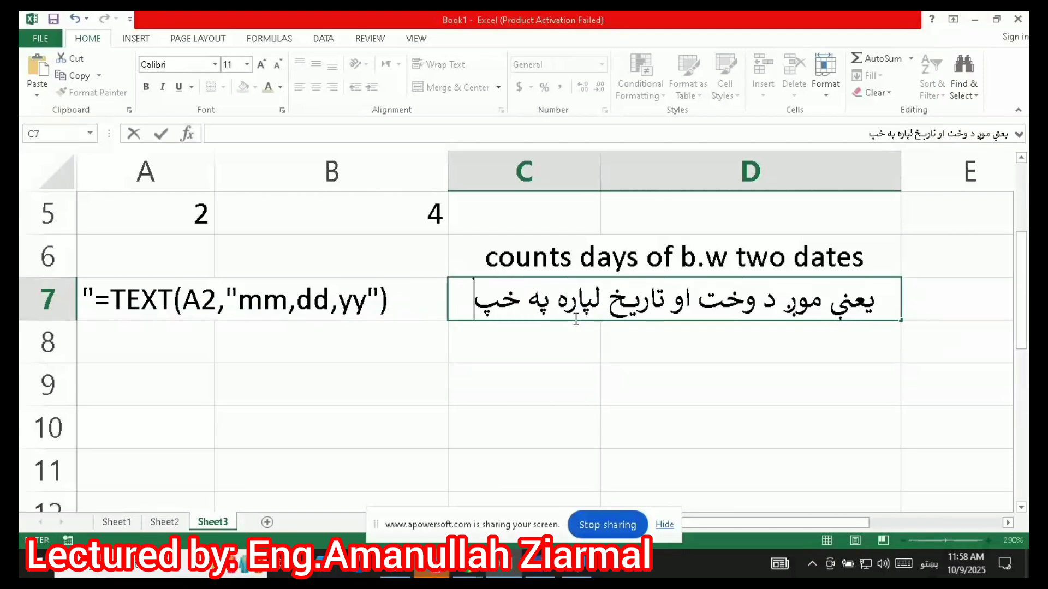
{"action": "type", "text": "له يو فارمټ جوړ"}
{"action": "type", "text": "ولای"}
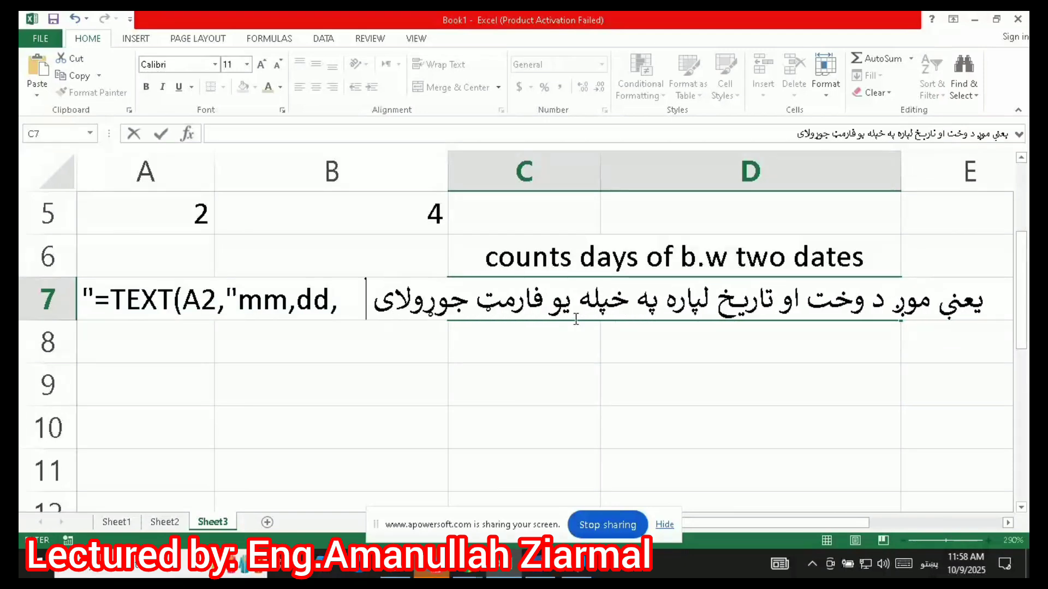
{"action": "type", "text": " شو"}
{"action": "left_click", "coordinate": [604, 384]}
Step: Merge and center the range C7:E10, with its text wrapped and aligned to the top
{"action": "left_click_drag", "start_coordinate": [593, 302], "coordinate": [955, 425]}
{"action": "left_click", "coordinate": [454, 87]}
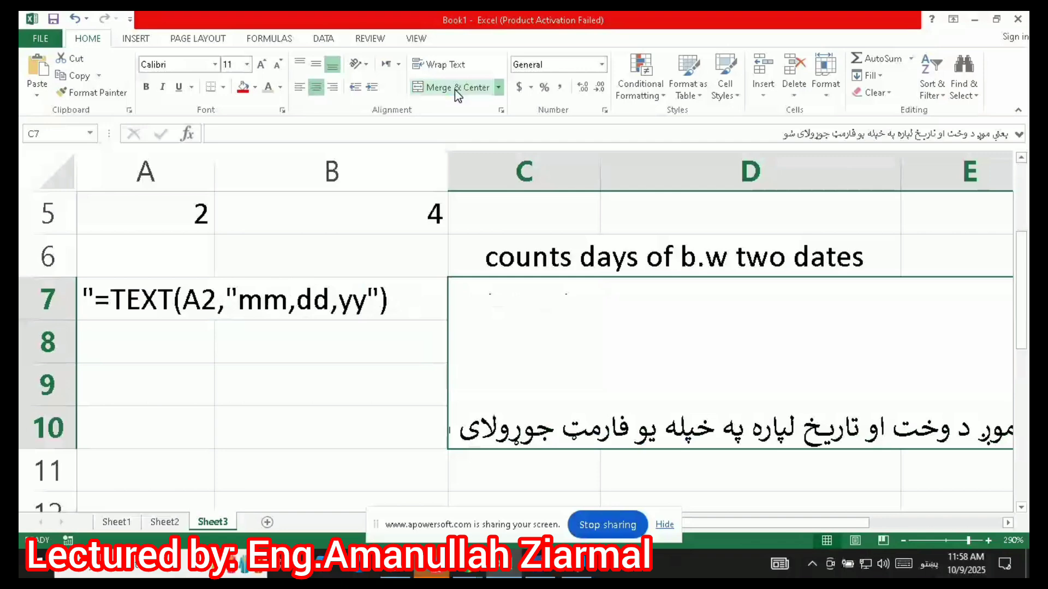
{"action": "left_click", "coordinate": [439, 64]}
{"action": "left_click", "coordinate": [300, 64]}
Step: Continue the Pashto explanation in the merged cell C7:E10 by adding the comma "،" after "شو"
{"action": "double_click", "coordinate": [660, 349]}
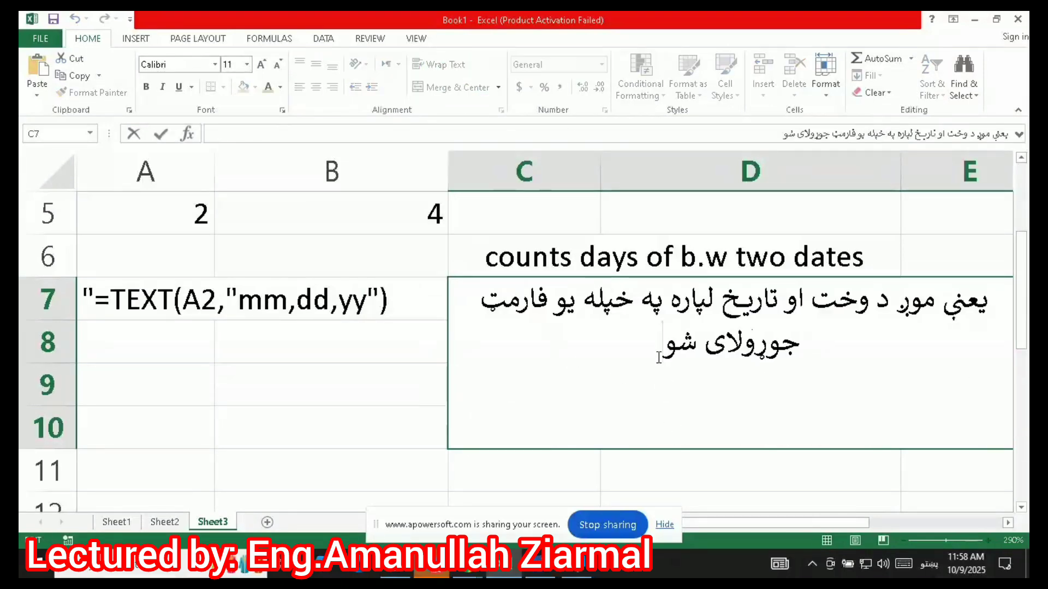
{"action": "type", "text": "."}
{"action": "key", "text": "BackSpace"}
{"action": "type", "text": "،"}
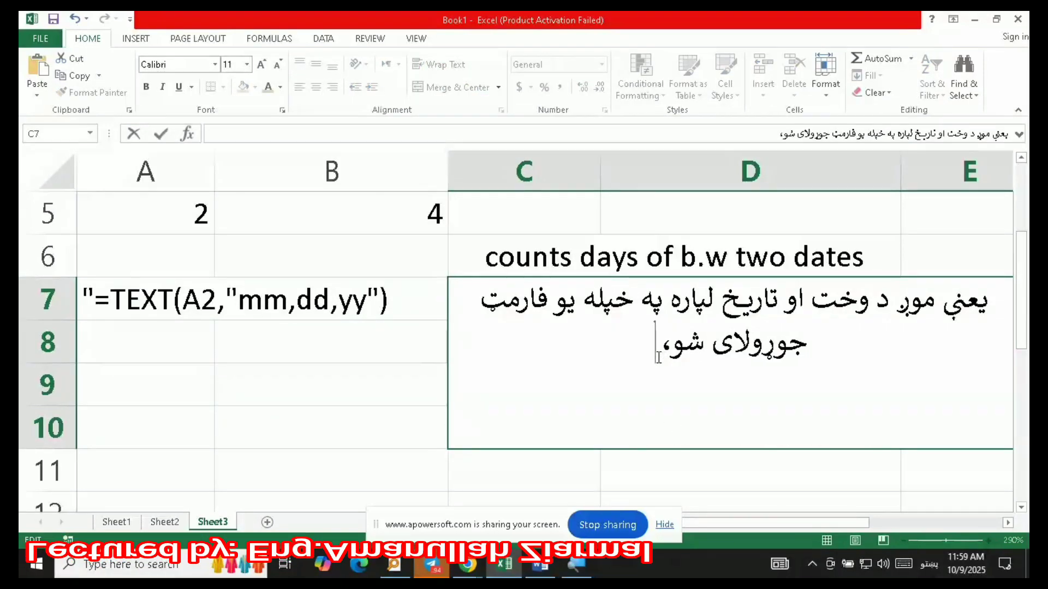